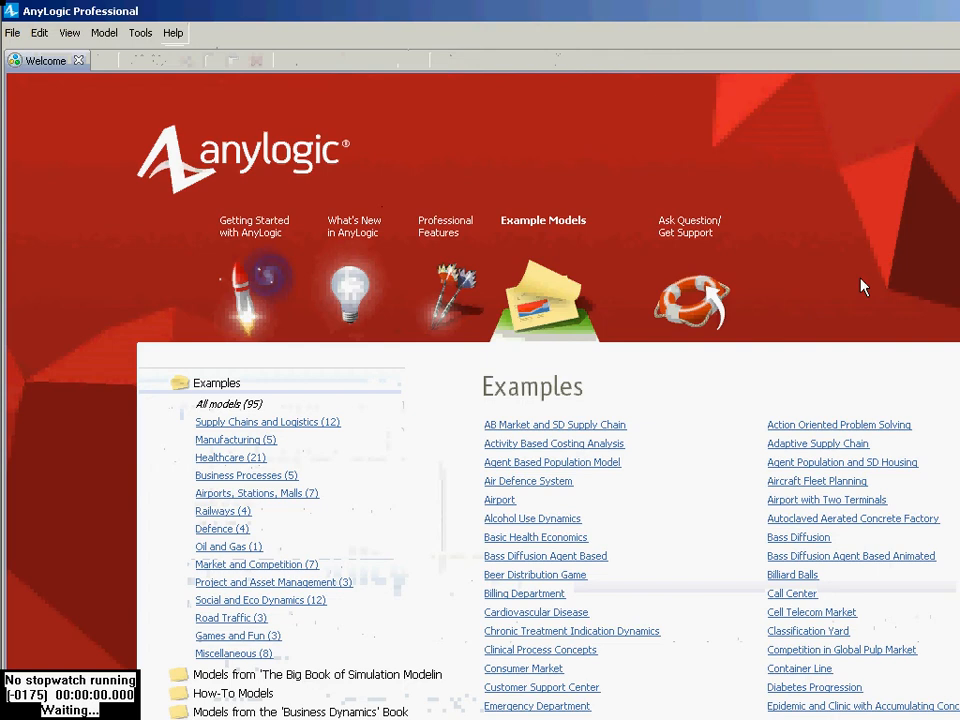
Step: Look through the list of example models and close the Welcome page
scroll(720, 530, "down", 4)
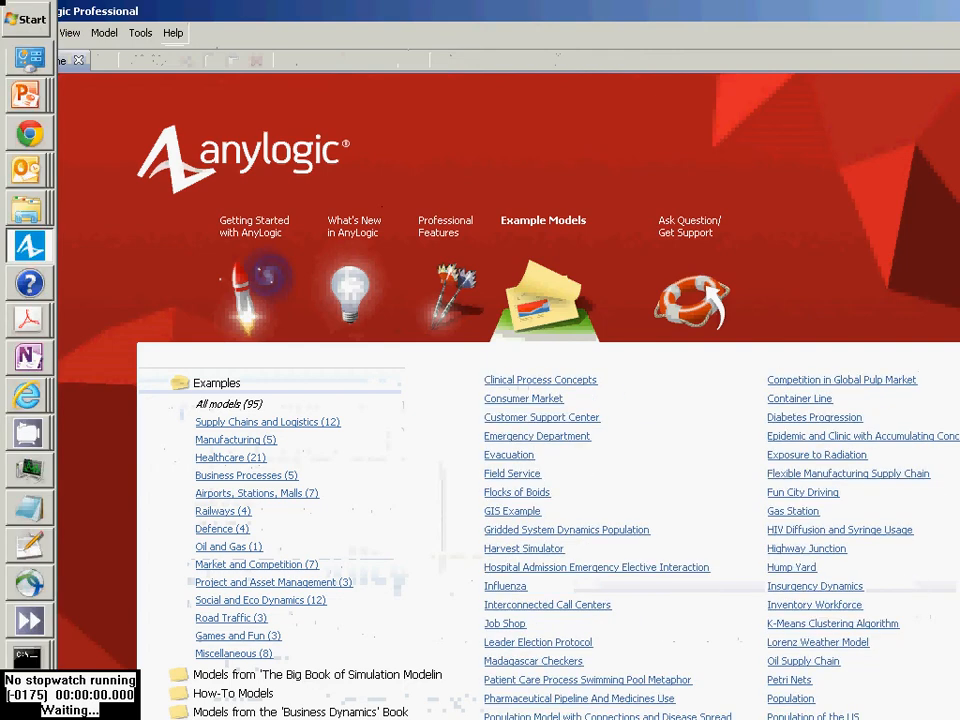
scroll(720, 545, "down", 3)
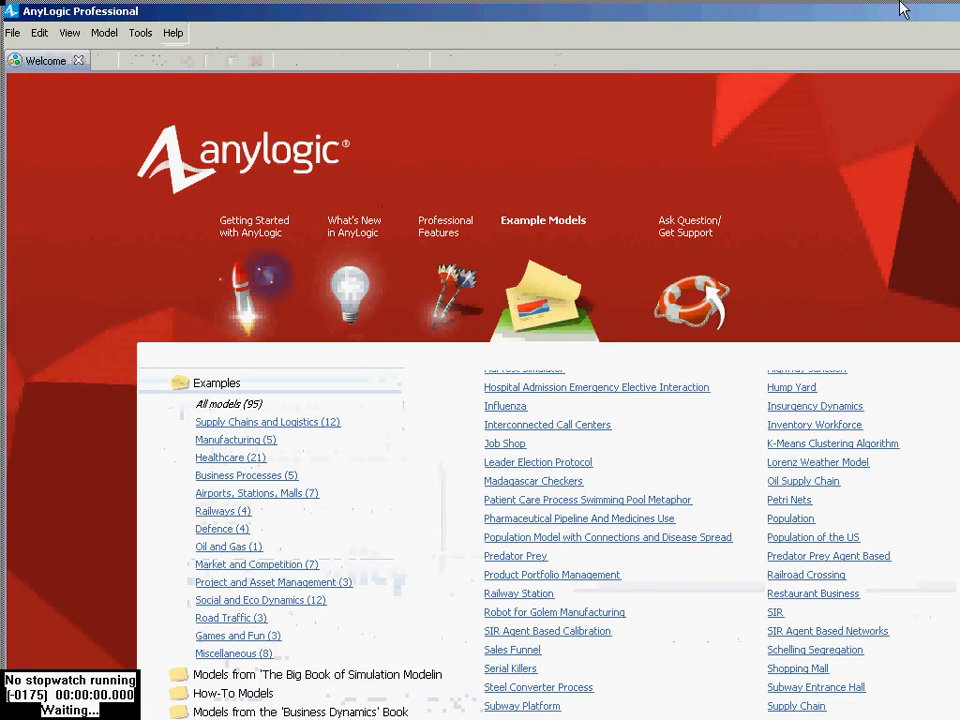
left_click_drag(903, 9, 588, 186)
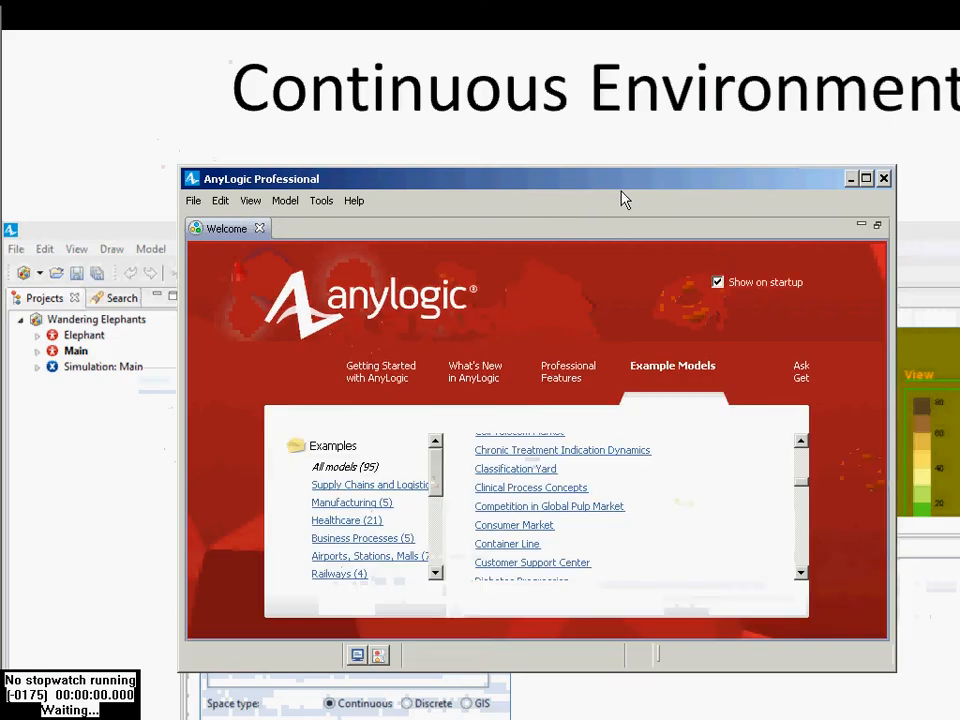
double_click(637, 180)
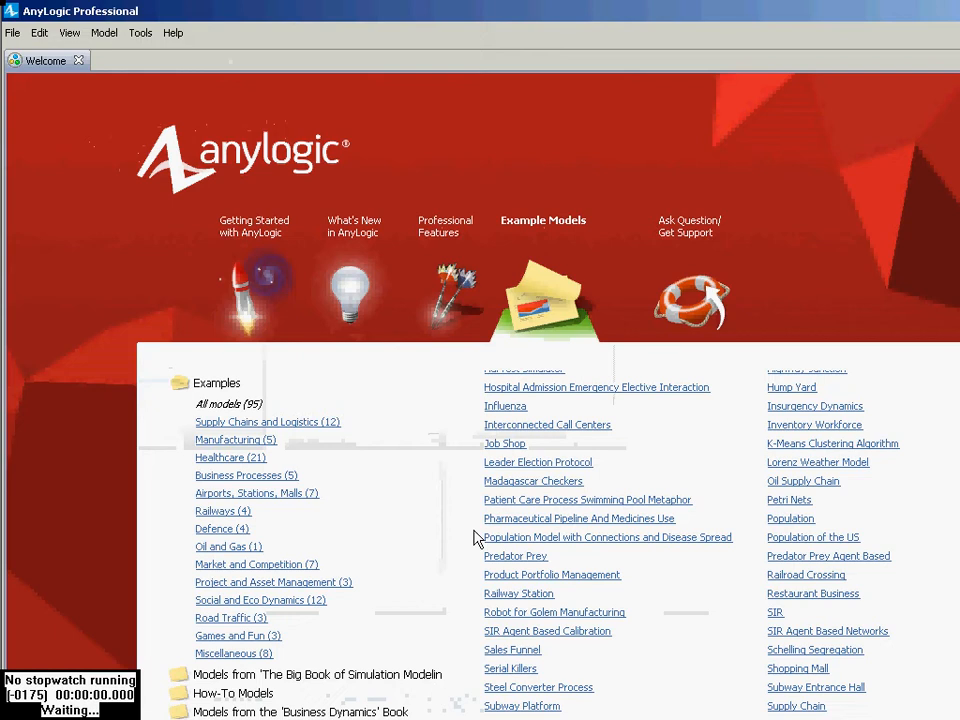
left_click(220, 388)
left_click(79, 61)
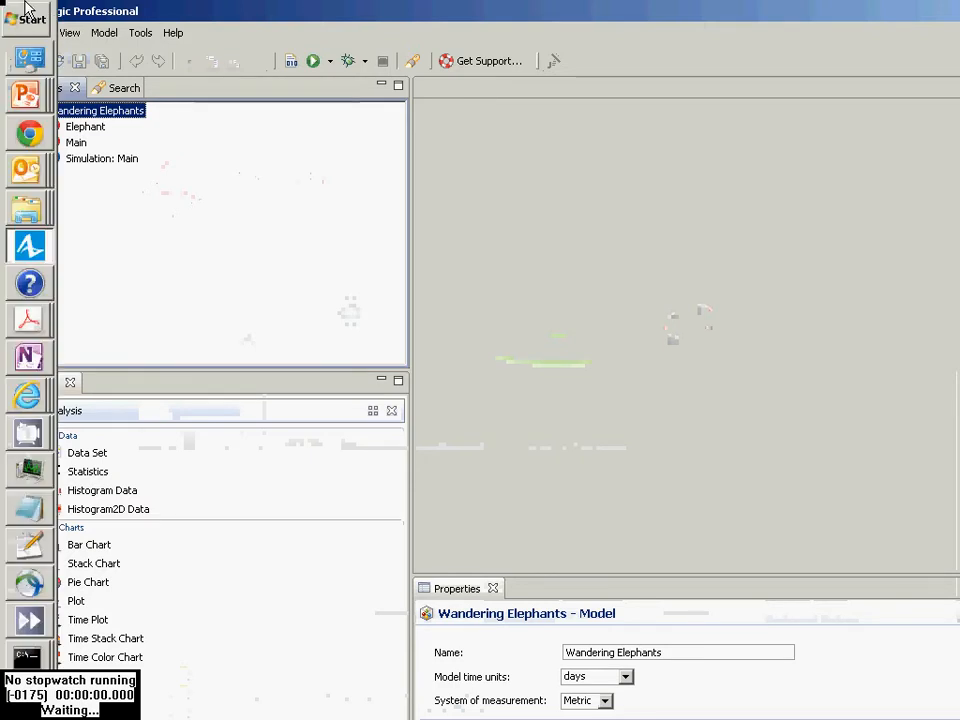
Step: Open the Elephant agent type's diagram and run the Wandering Elephants simulation experiment
double_click(90, 128)
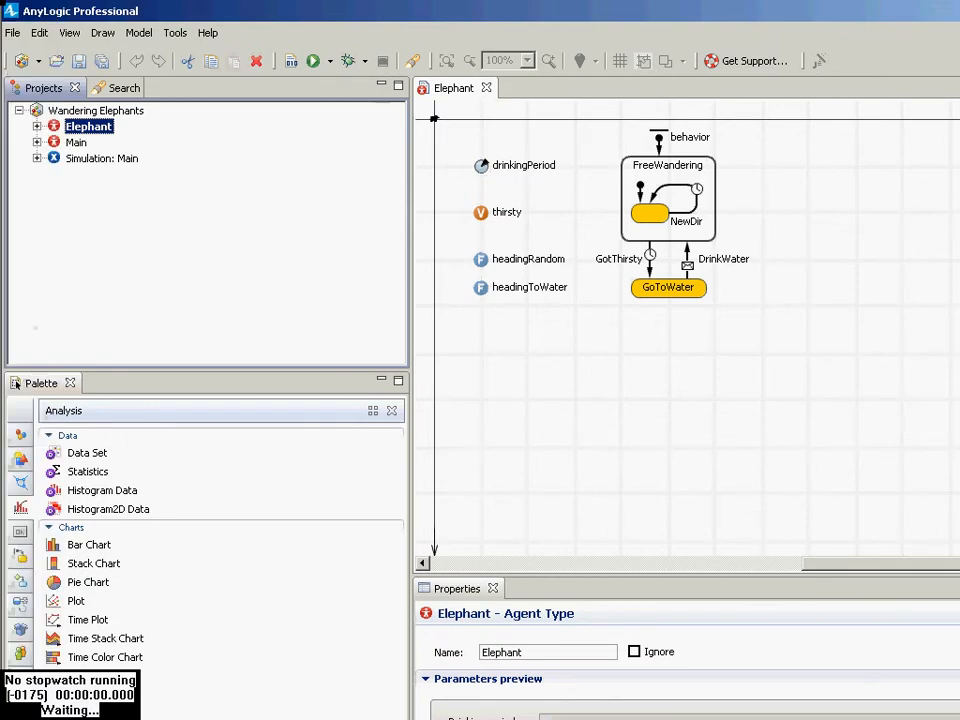
right_click(126, 161)
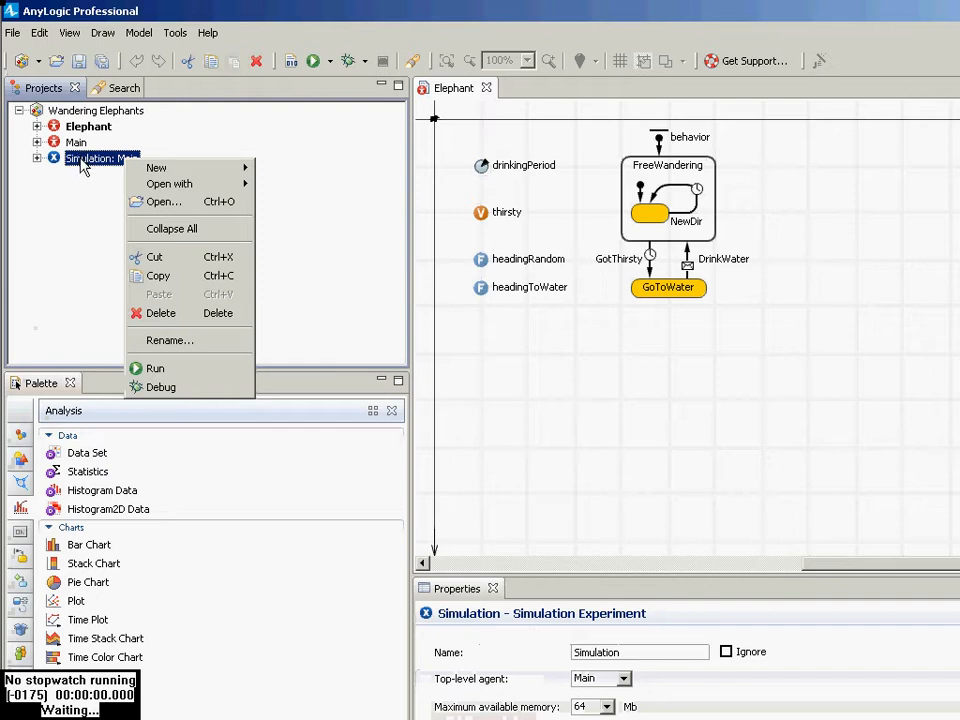
left_click(156, 372)
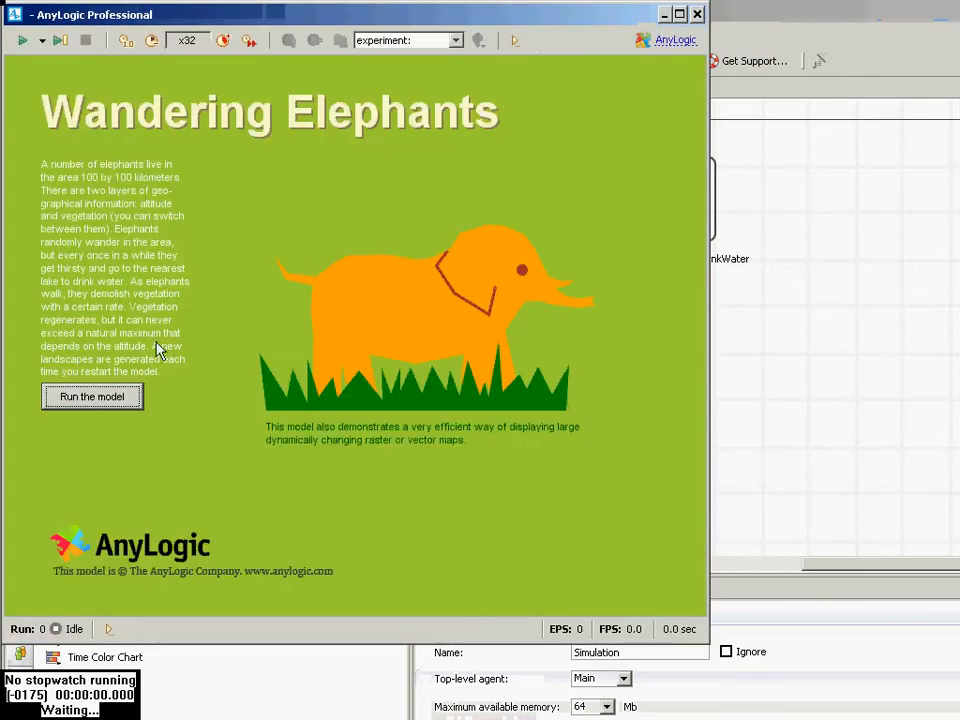
left_click(124, 396)
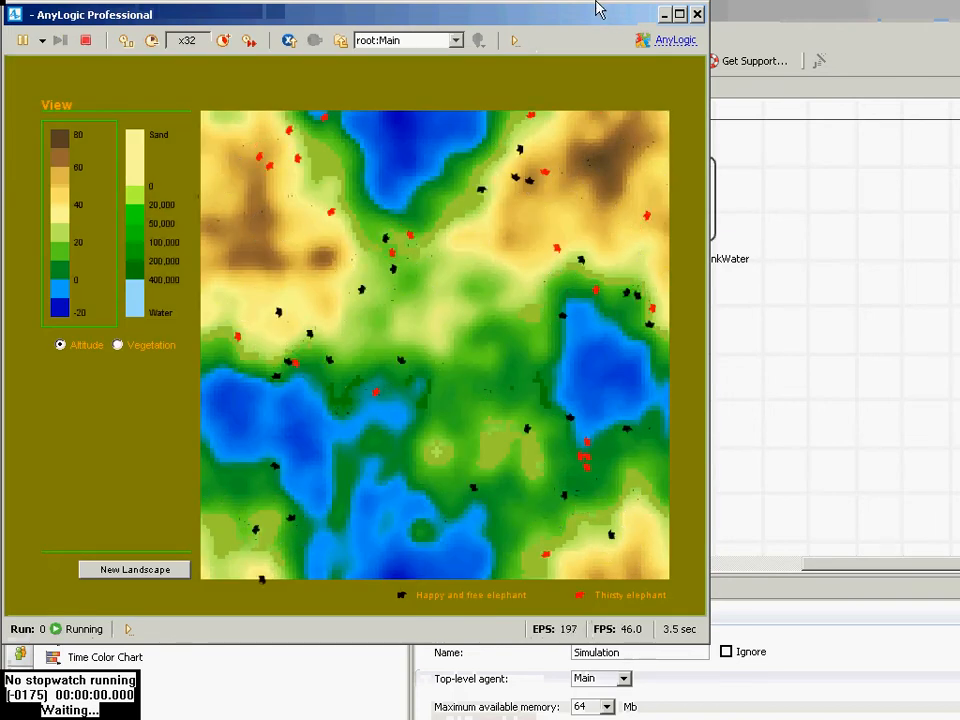
Step: Raise the simulation speed to x500 and switch the landscape map to the Vegetation view
left_click(224, 41)
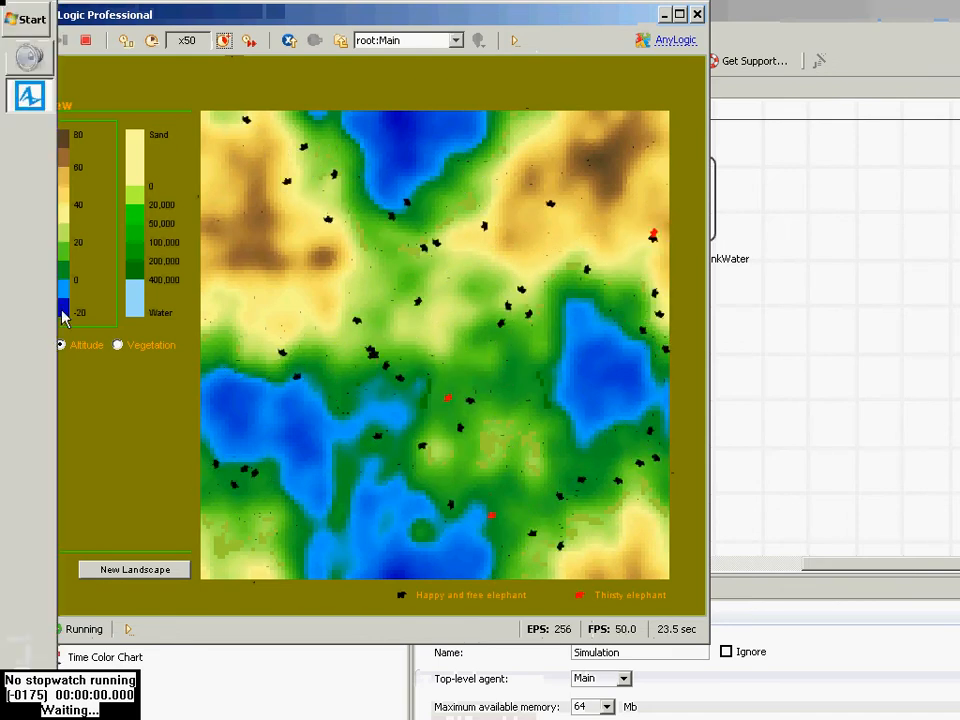
left_click(140, 348)
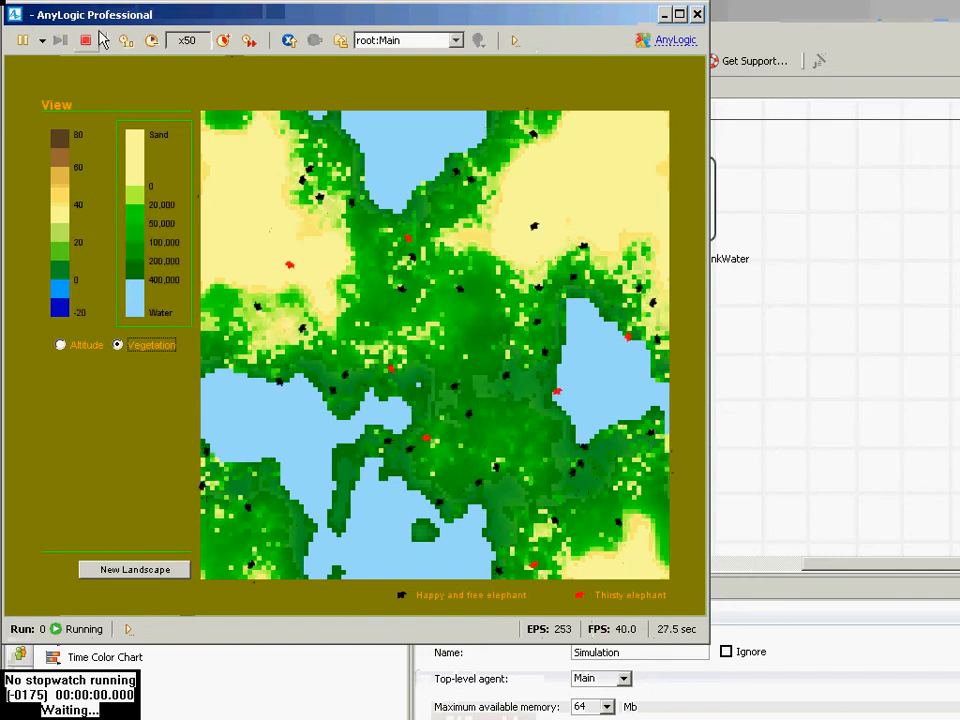
left_click(224, 41)
left_click(224, 41)
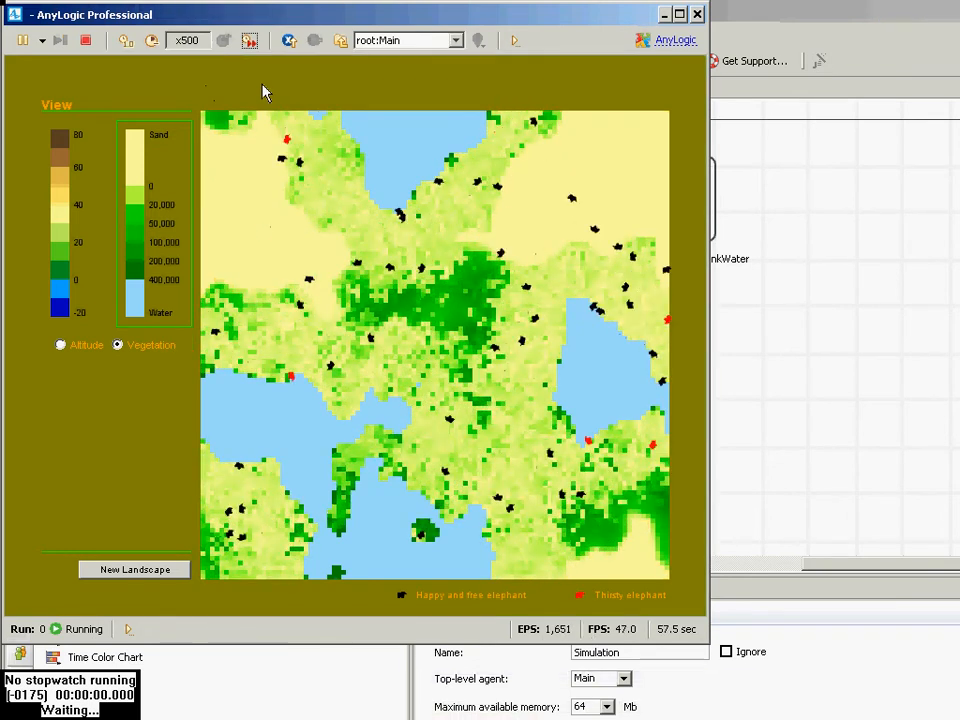
Step: Terminate the current run, run the model again, and display the Vegetation map
mouse_move(5, 283)
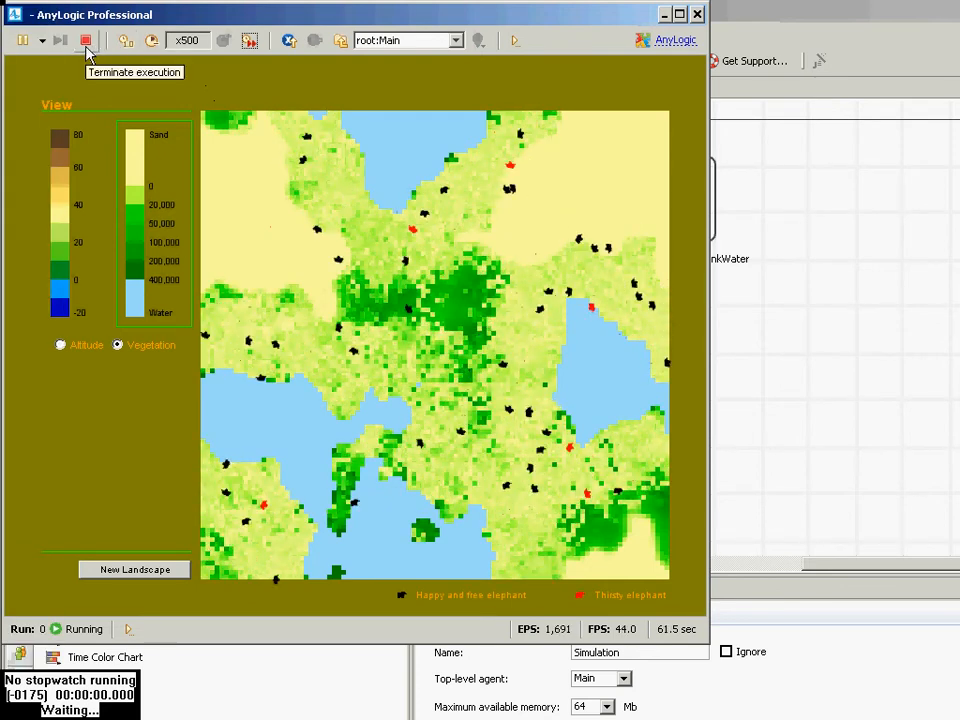
left_click(86, 42)
left_click(100, 397)
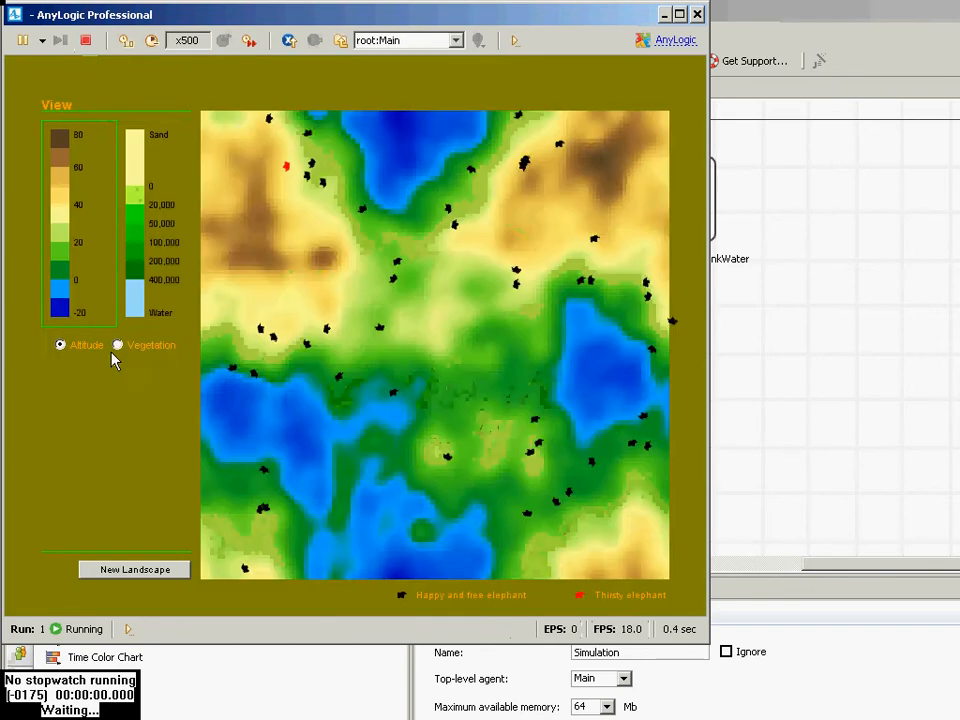
left_click(118, 345)
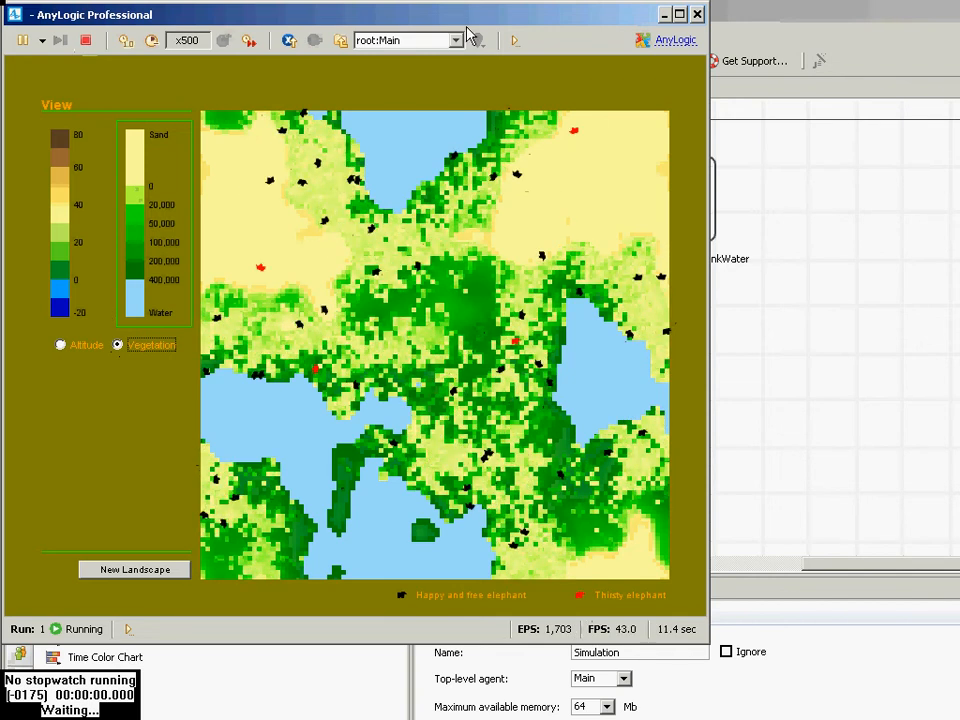
Step: Move the simulation window to look at the Elephant statechart behind it, and slow the run to x50
left_click_drag(463, 15, 841, 325)
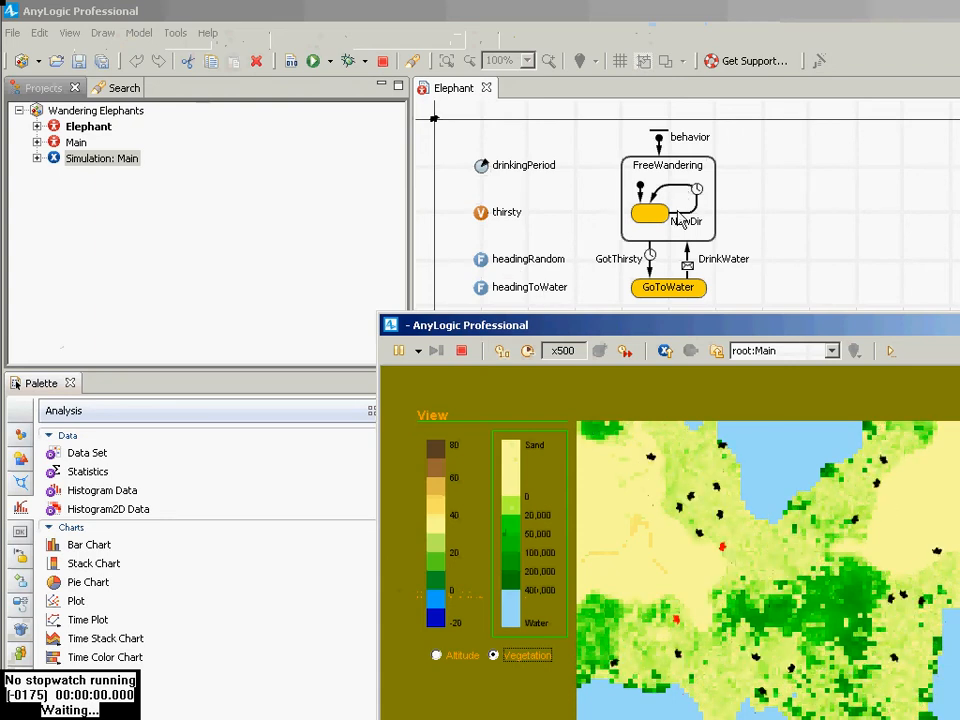
left_click_drag(776, 326, 734, 121)
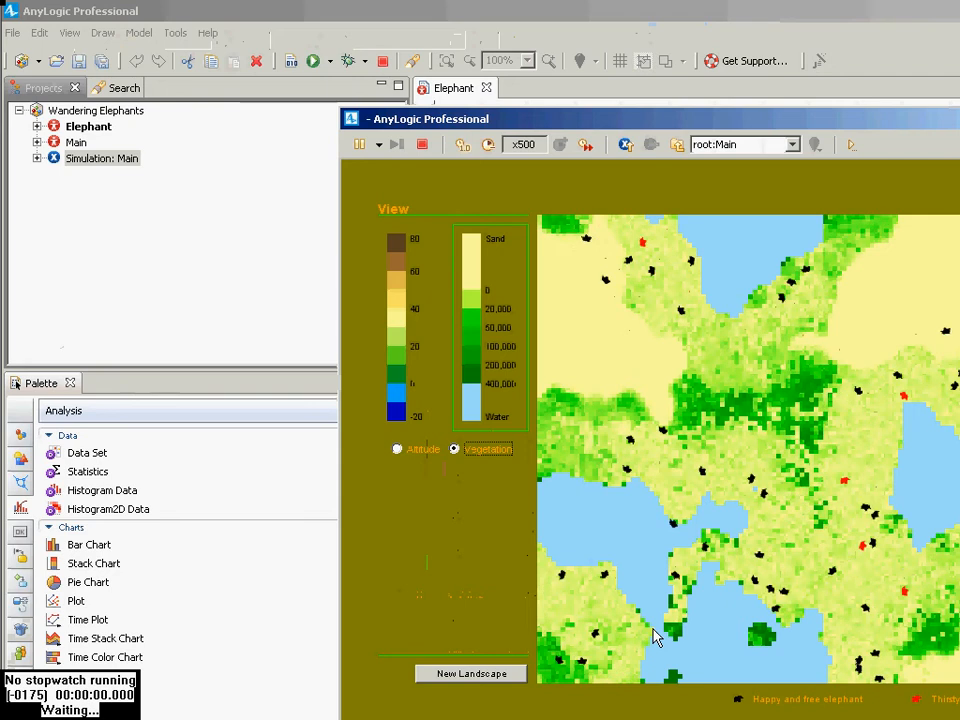
left_click(490, 148)
left_click(490, 148)
left_click(490, 148)
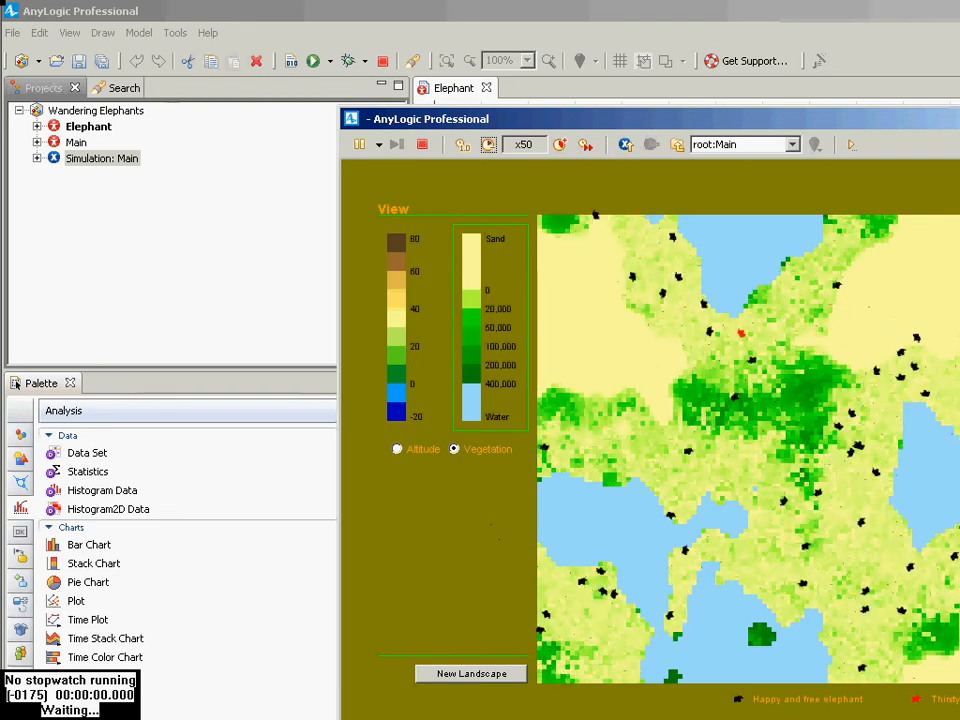
Step: Terminate the Wandering Elephants run and close its simulation window
left_click(421, 145)
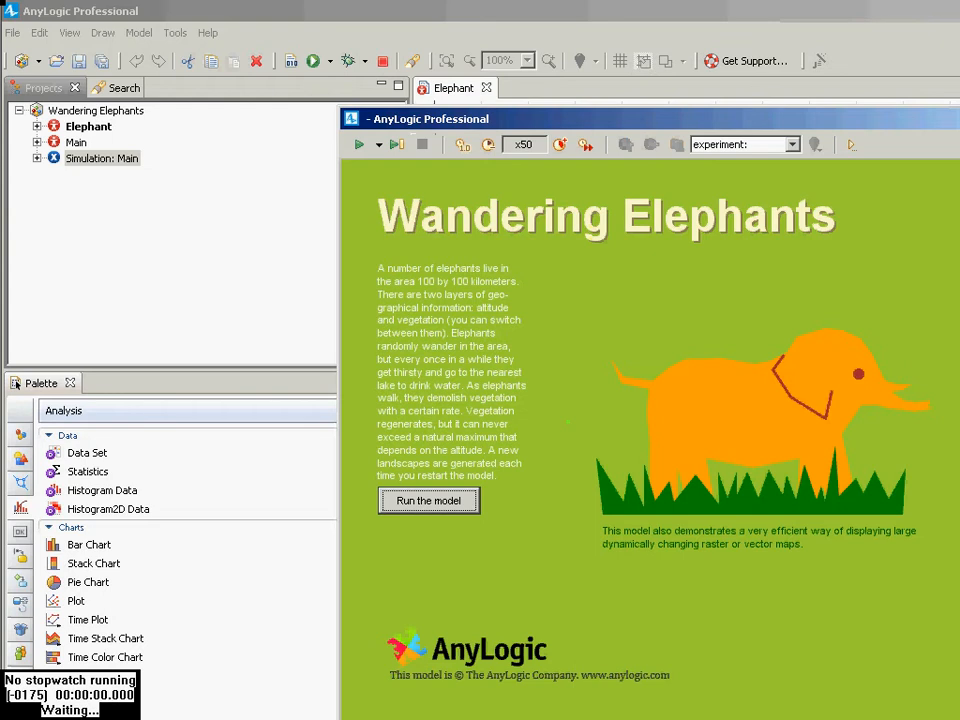
key("alt+F4")
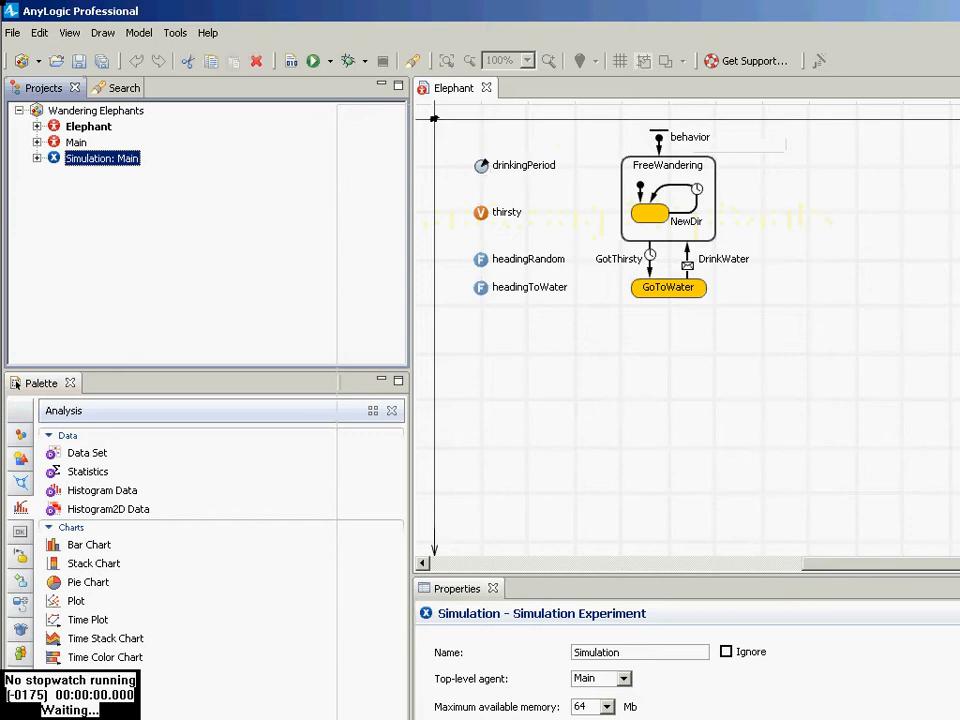
key("alt+Tab")
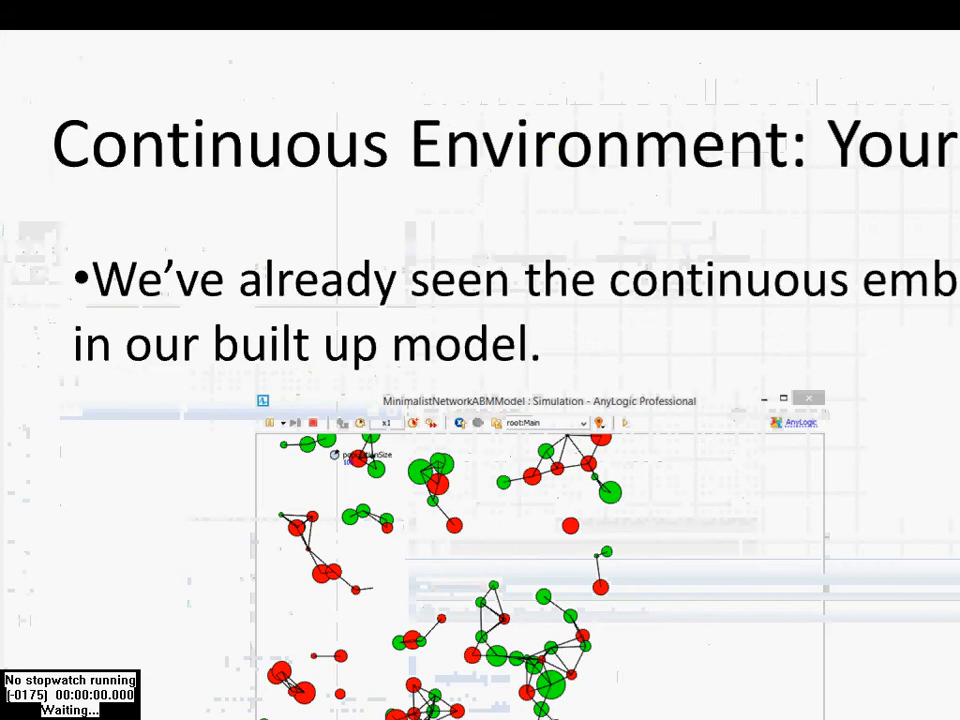
key("Left")
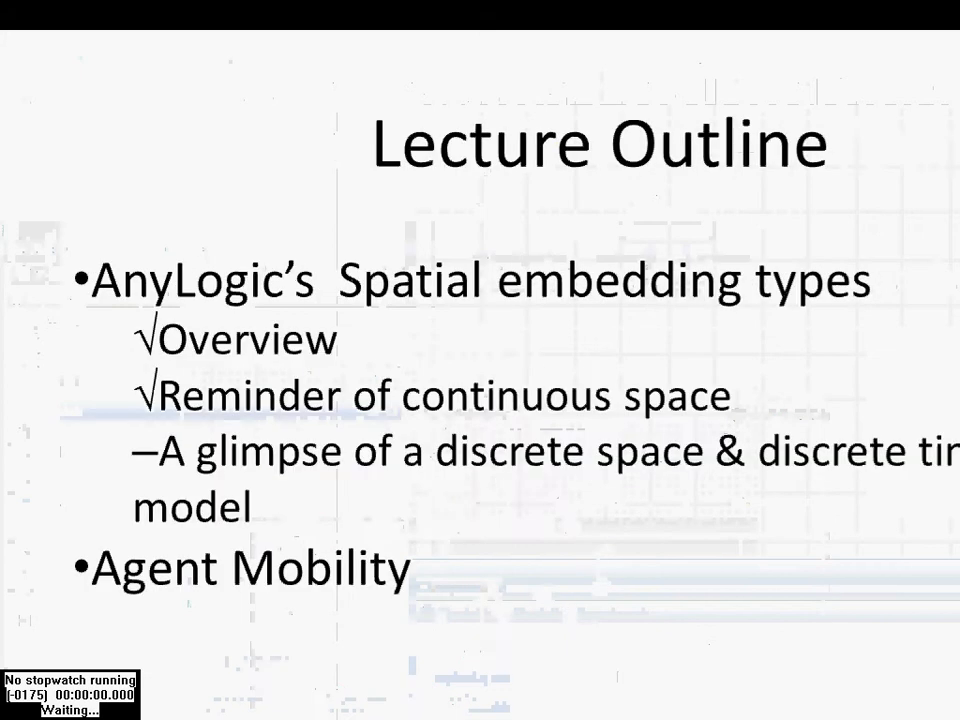
key("Right")
key("Left")
key("Right")
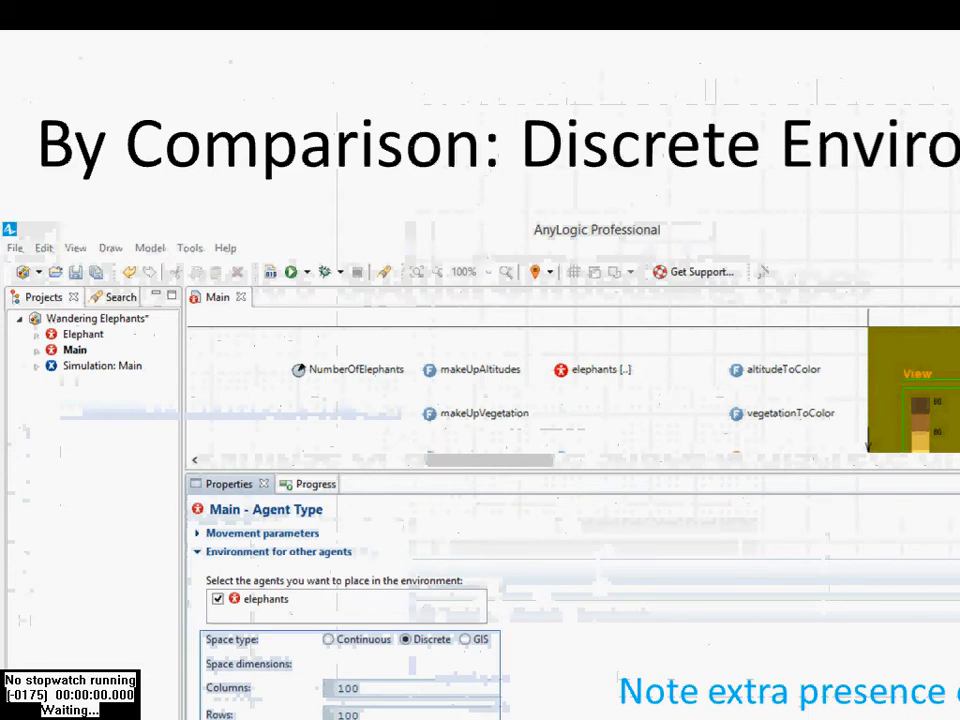
key("Right")
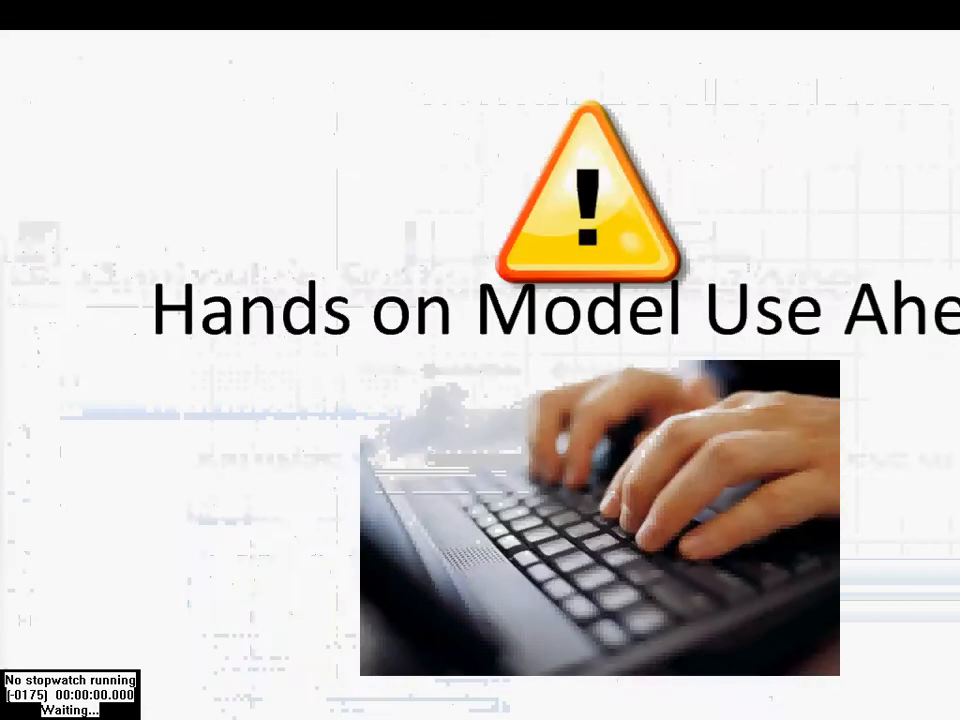
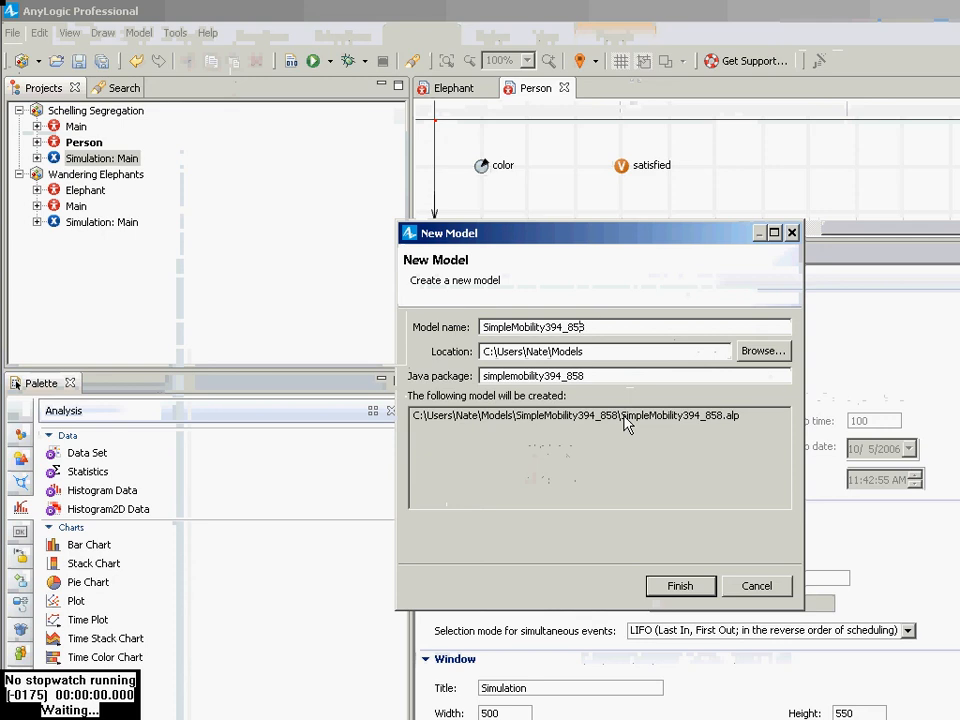
key("Left")
key("Left")
key("Home")
key("shift+End")
key("shift+Left")
key("shift+Left")
key("shift+Left")
key("shift+Left")
key("shift+Left")
key("shift+Left")
key("shift+Left")
key("shift+Right")
key("shift+End")
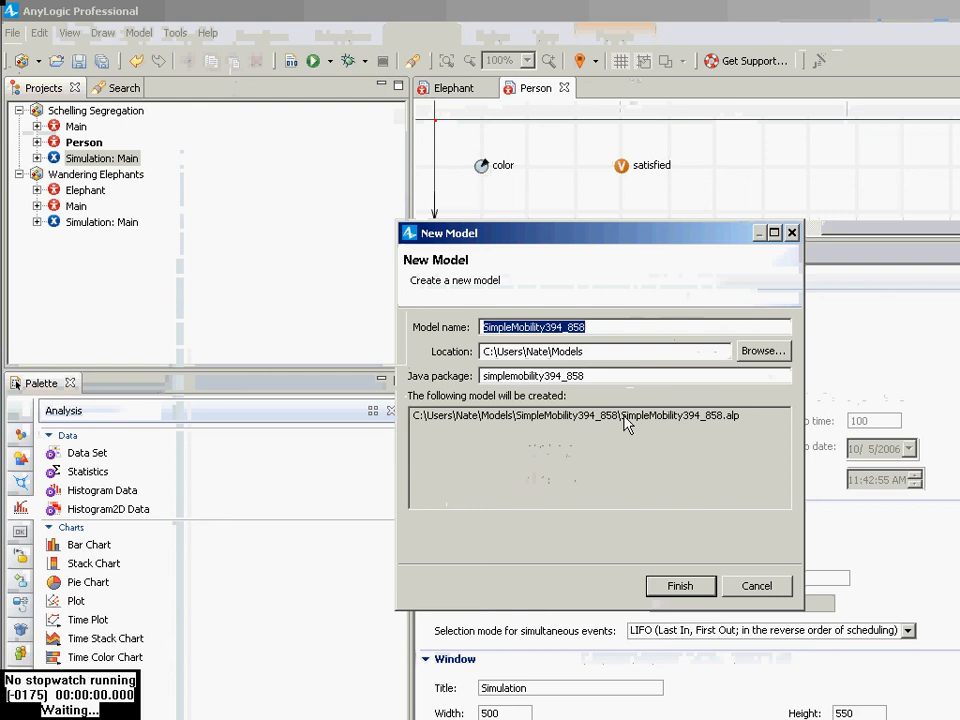
key("Escape")
Step: Create a new model named SimpleMobility394_858 in the default models folder
key("alt+f")
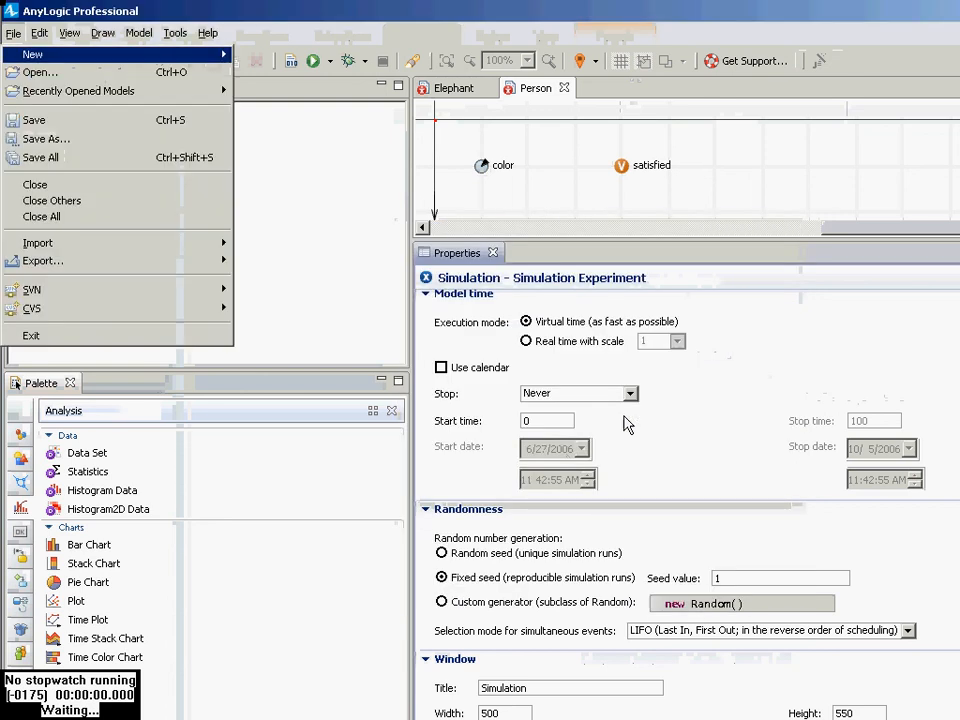
key("Right")
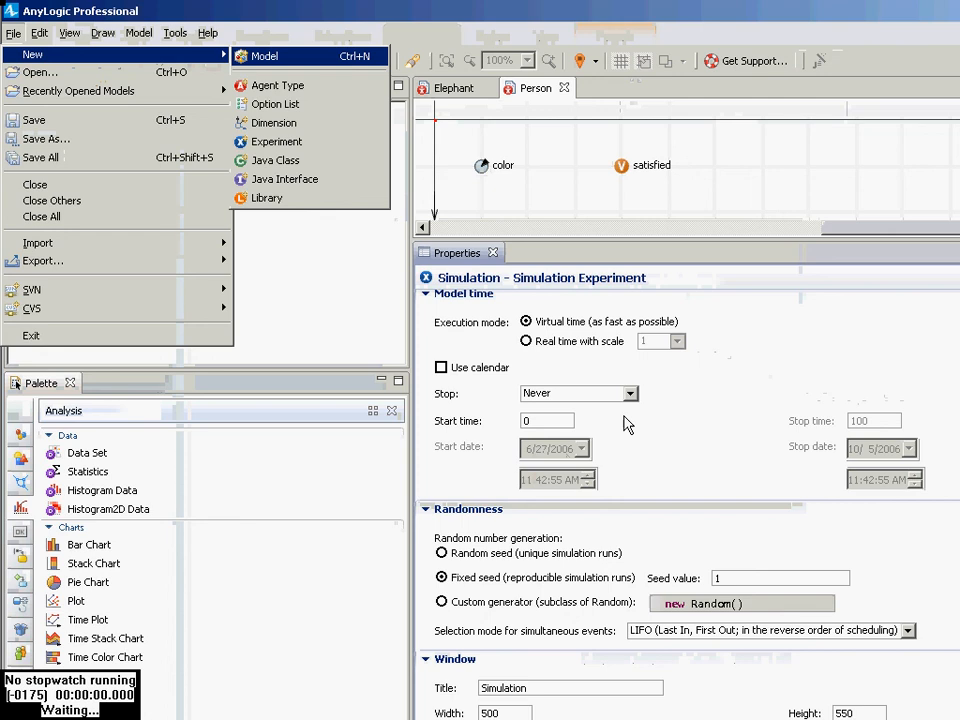
key("Return")
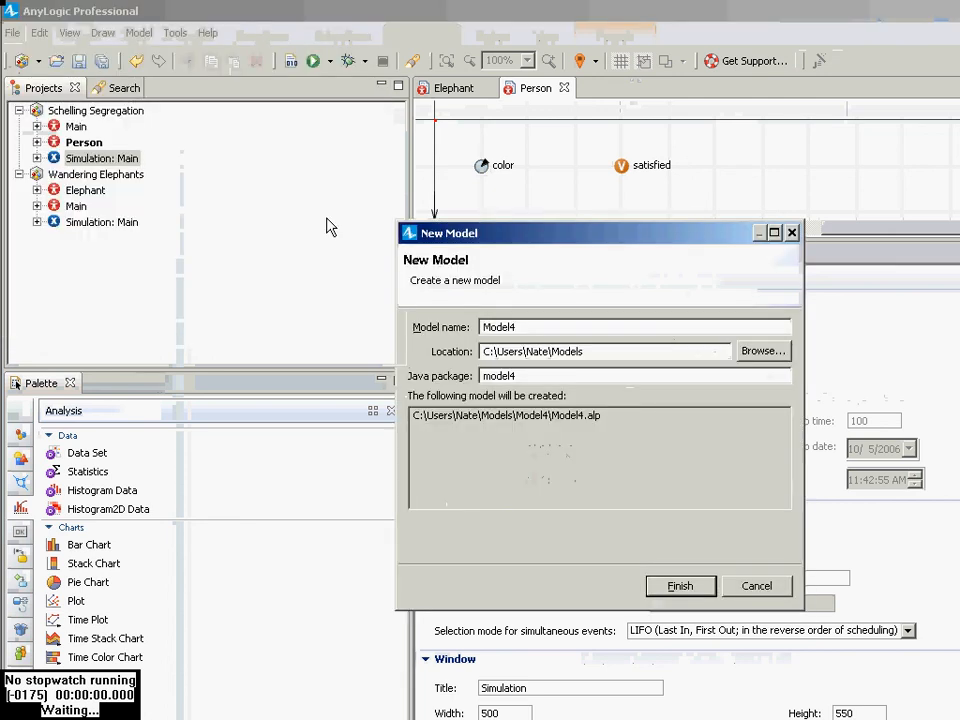
type("SimpleMobility394_858")
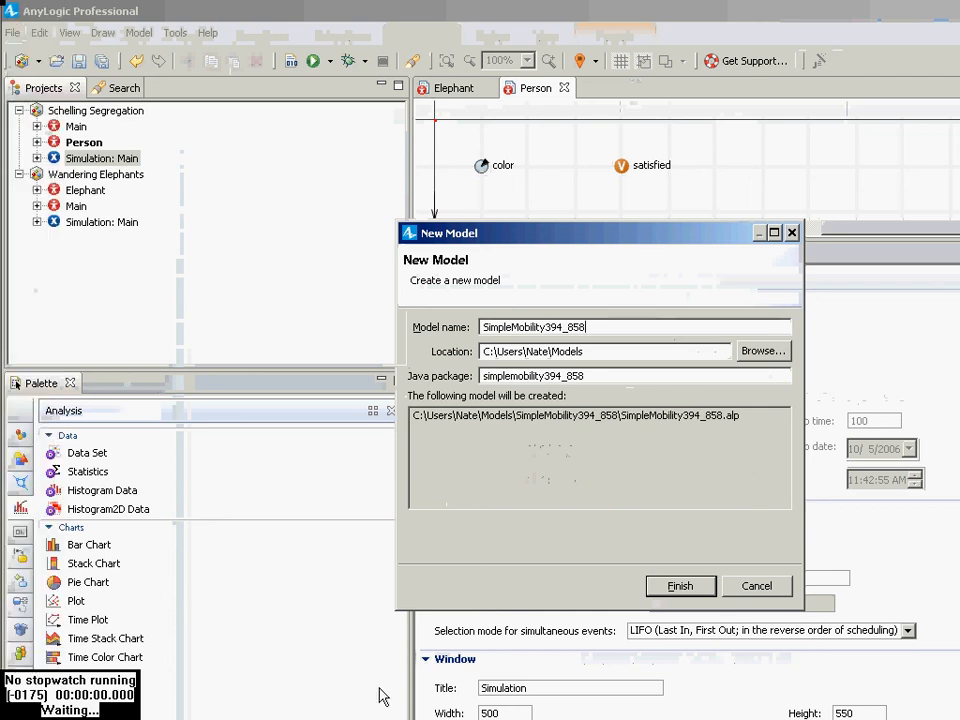
left_click(674, 590)
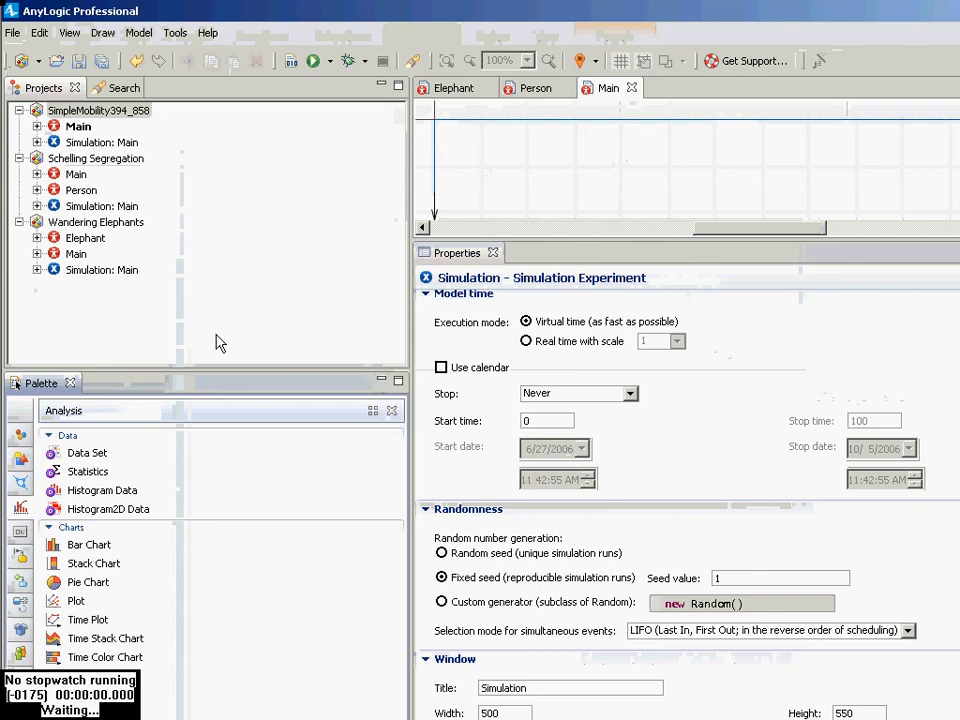
Step: Create a new agent type named Person from scratch, without a template, in the SimpleMobility394_858 model
mouse_move(14, 133)
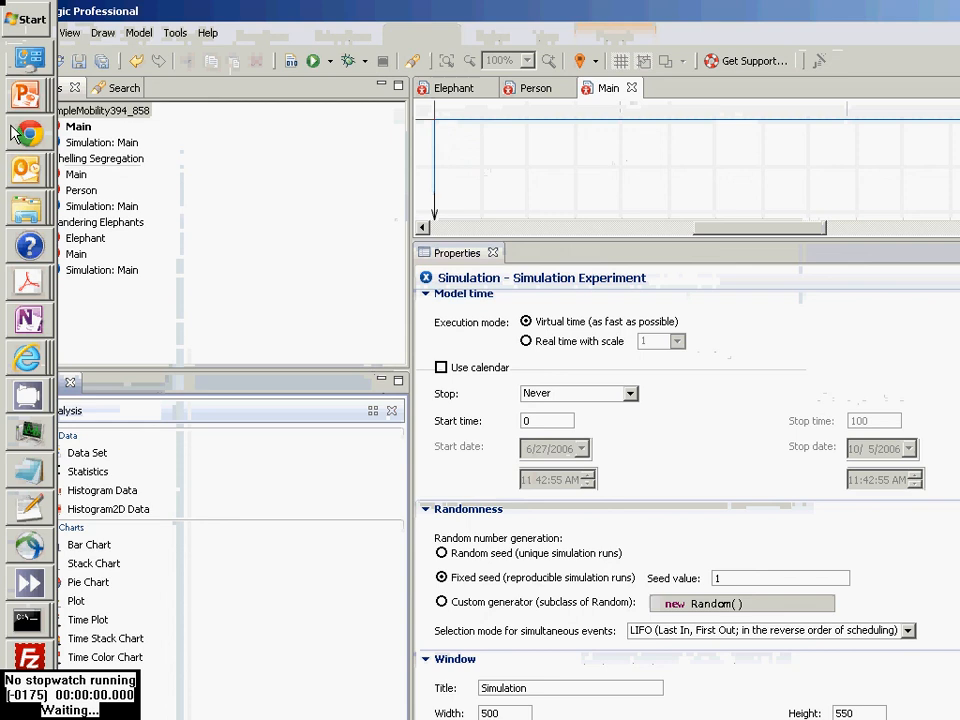
right_click(88, 112)
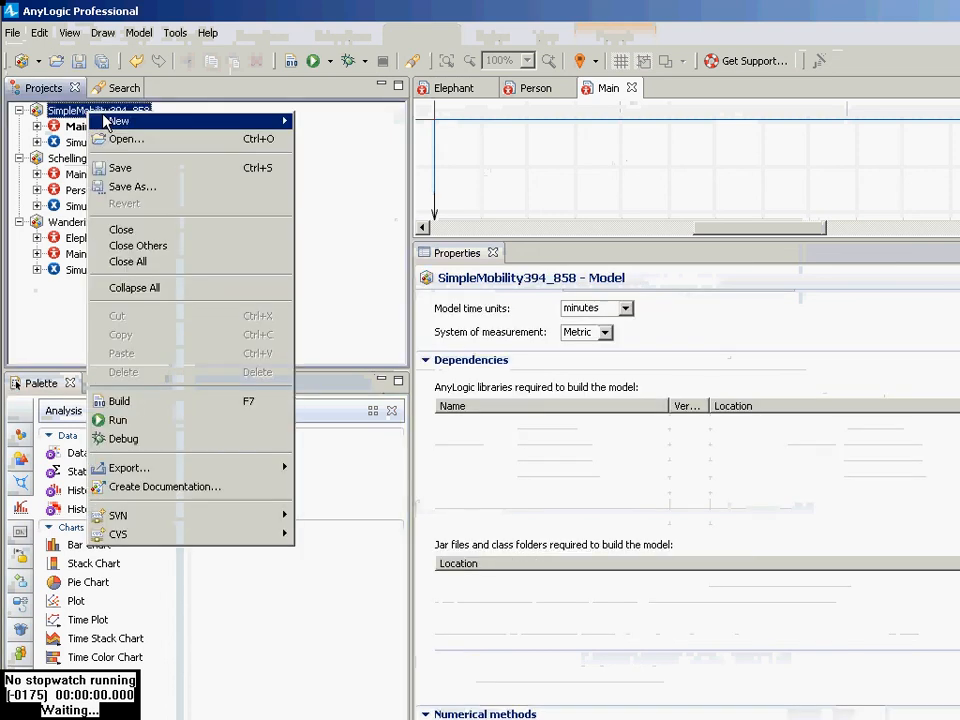
mouse_move(122, 122)
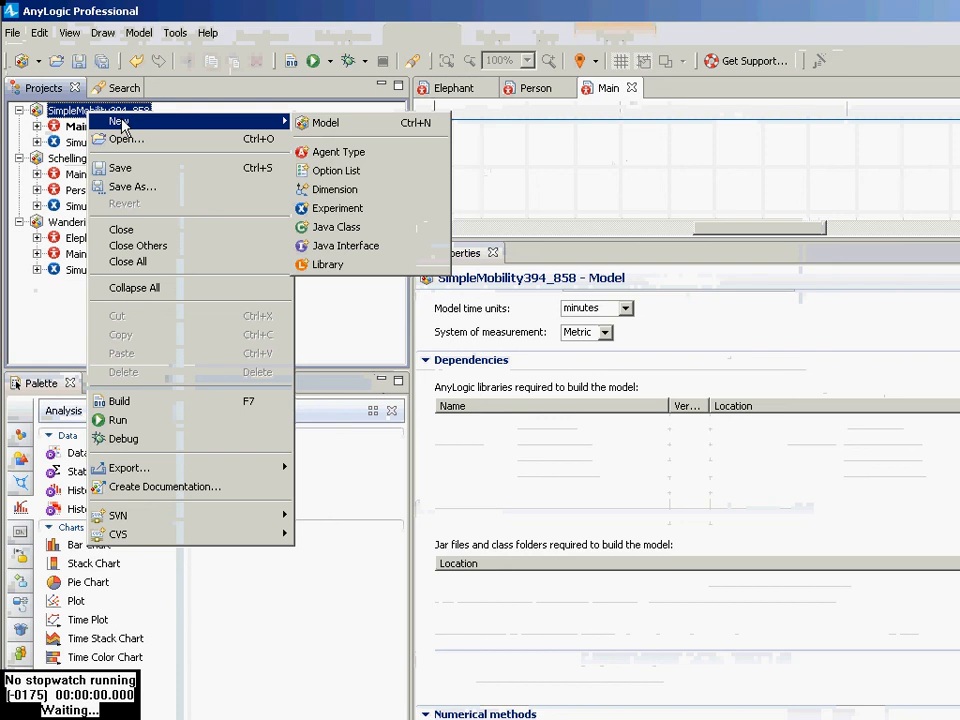
left_click(340, 152)
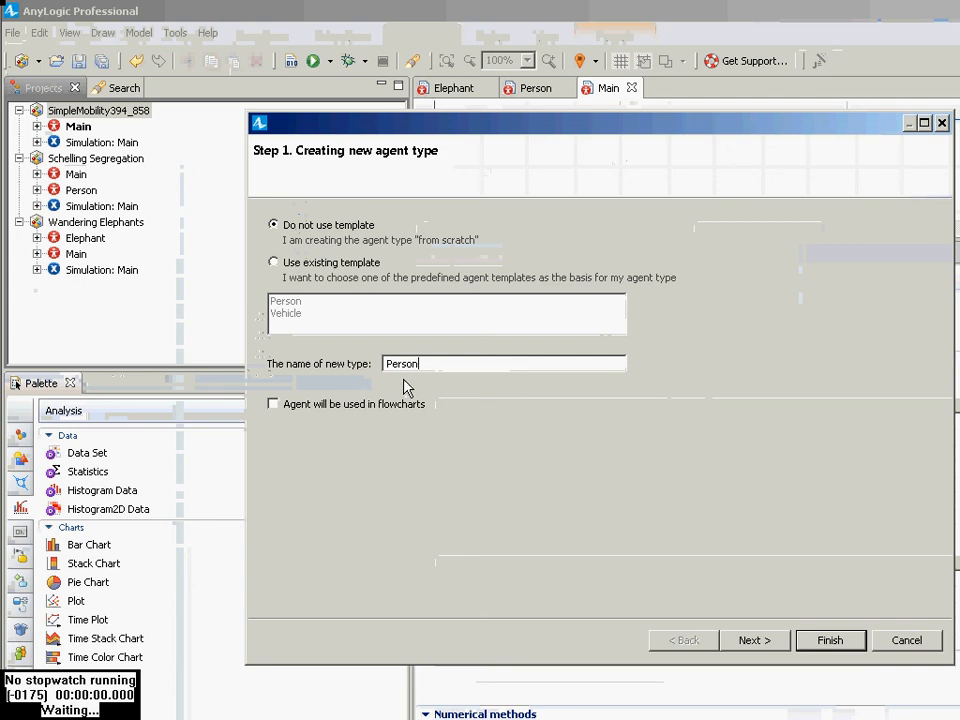
key("alt+f")
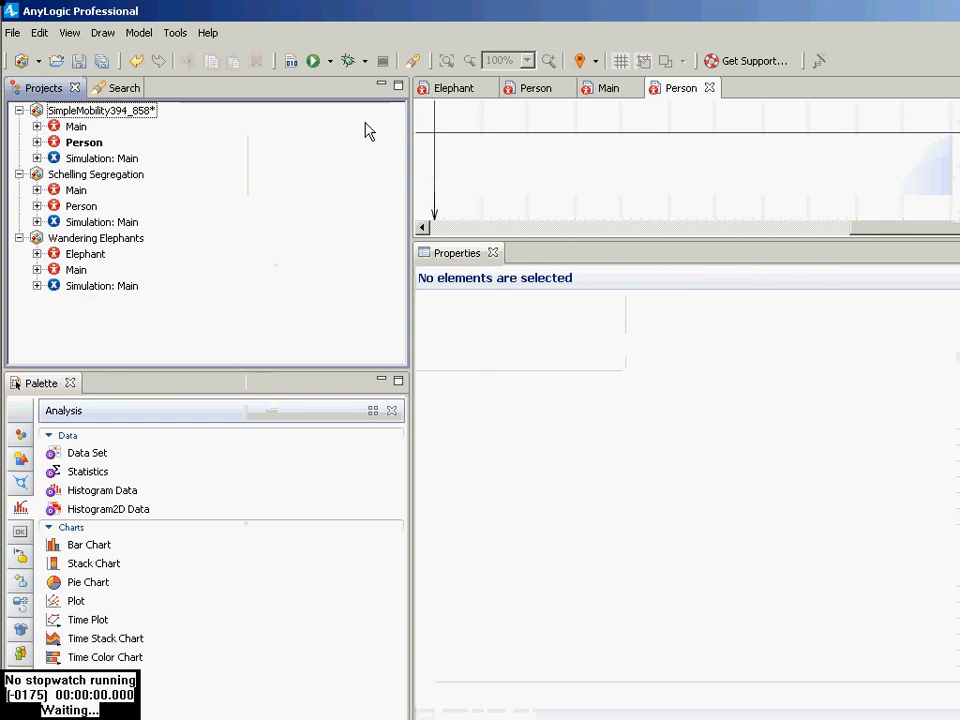
right_click(73, 110)
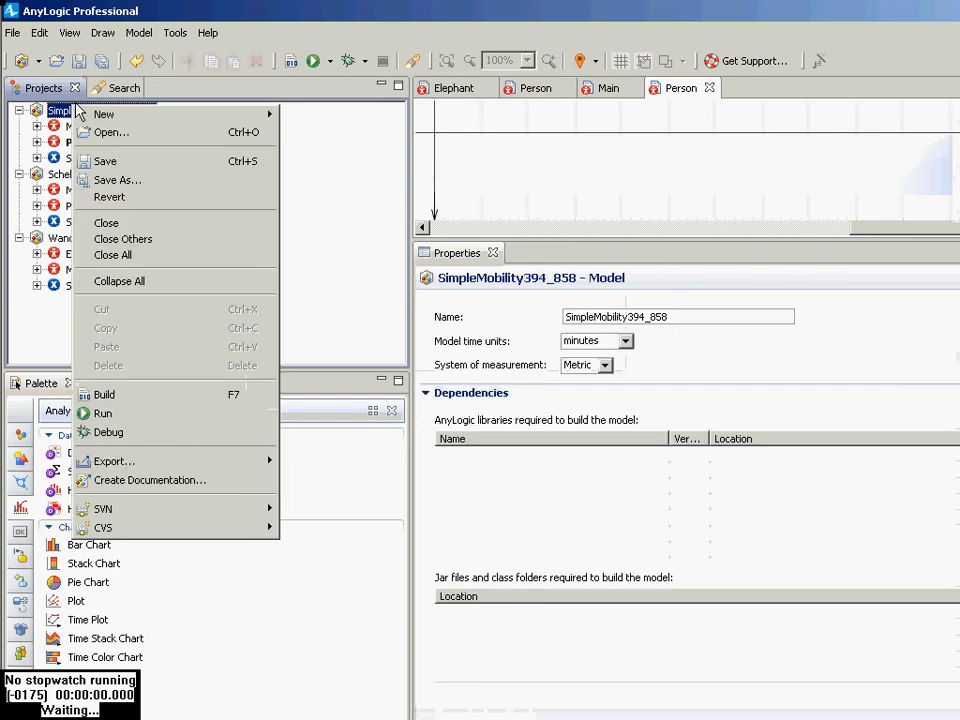
mouse_move(90, 114)
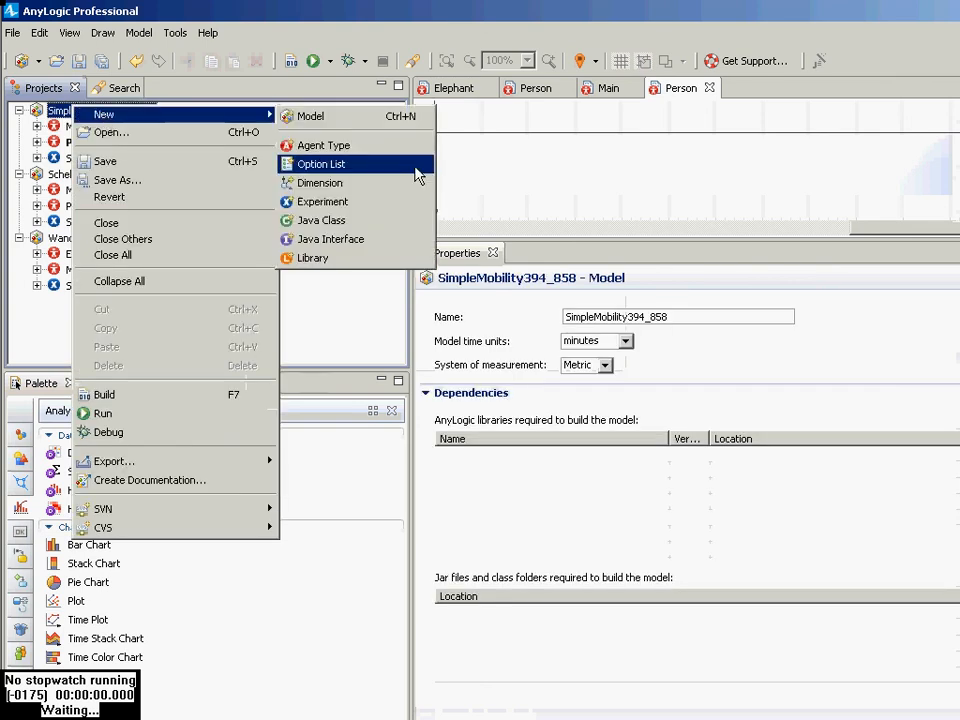
left_click(350, 147)
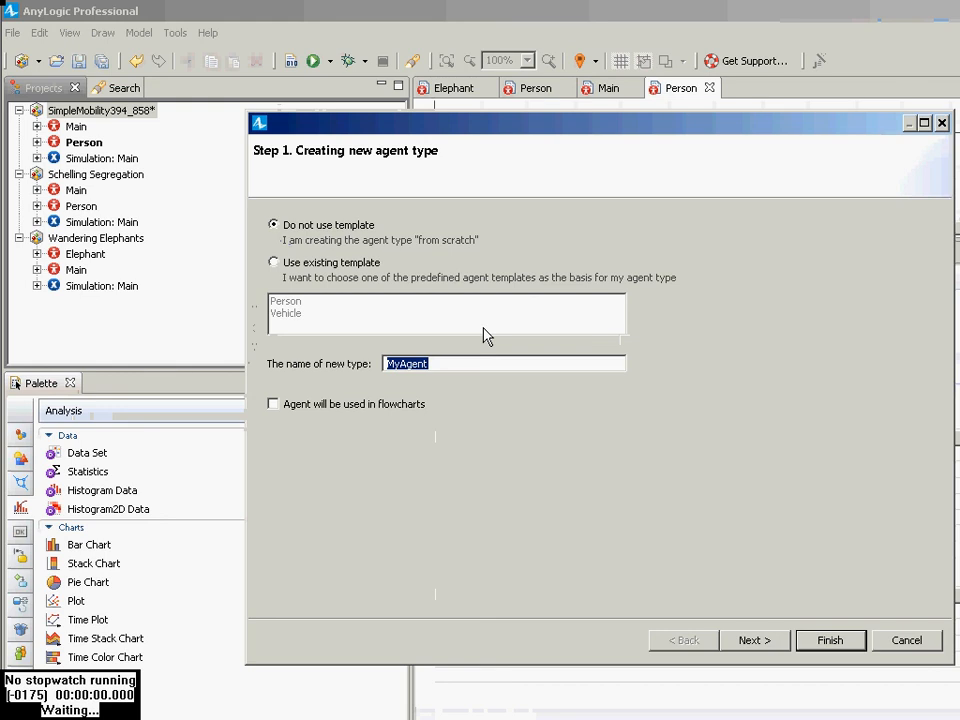
type("Person")
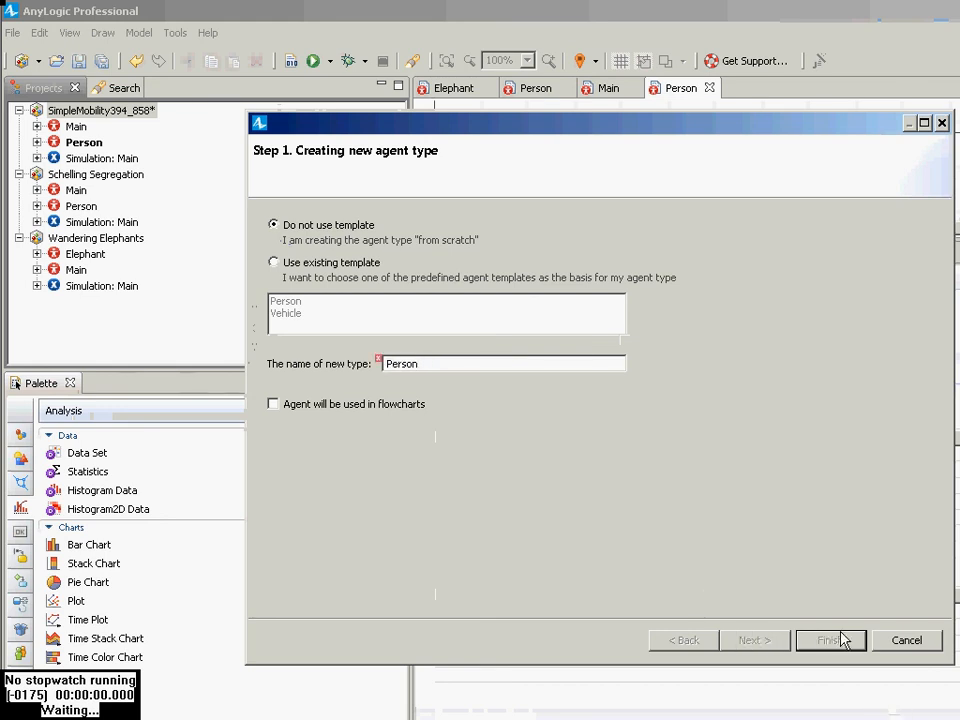
left_click(906, 640)
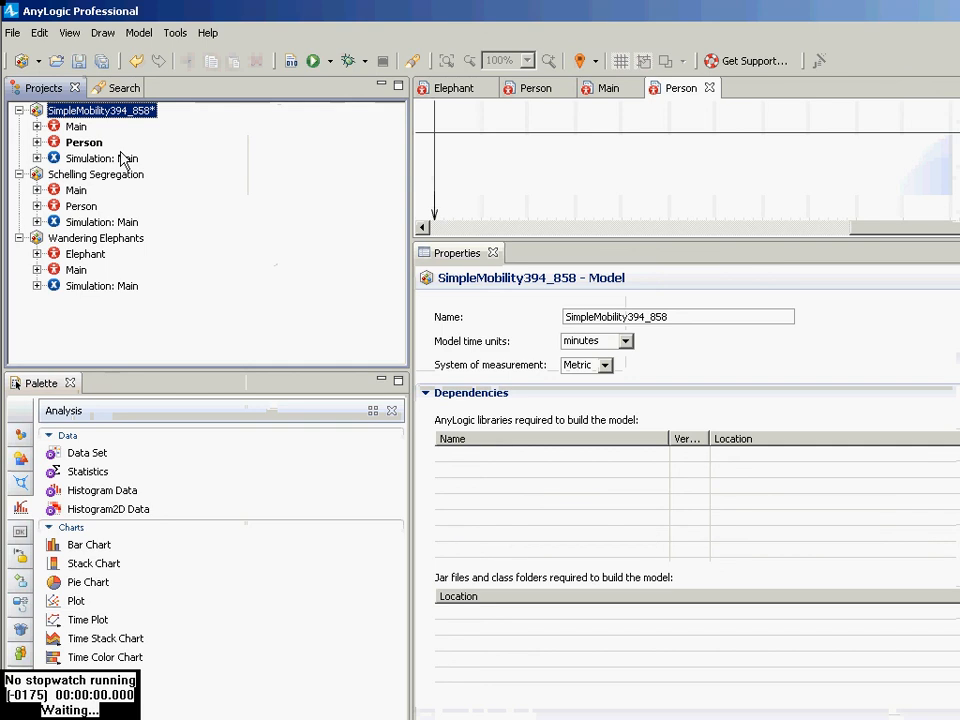
Step: Place the Person picture at the origin of the Person agent type as its presentation
left_click(86, 143)
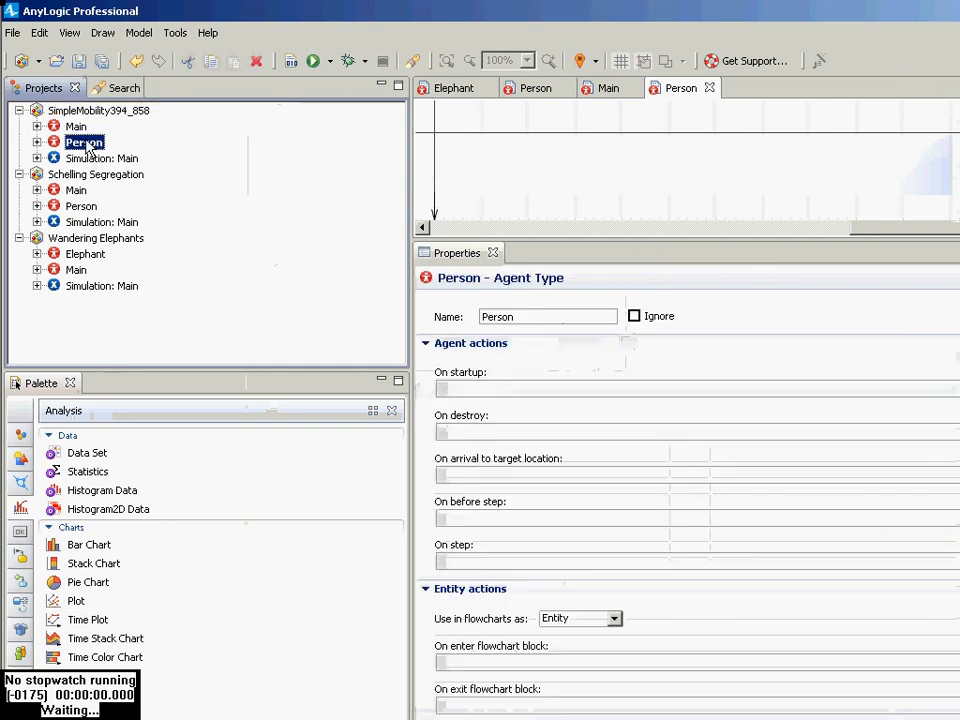
left_click(20, 458)
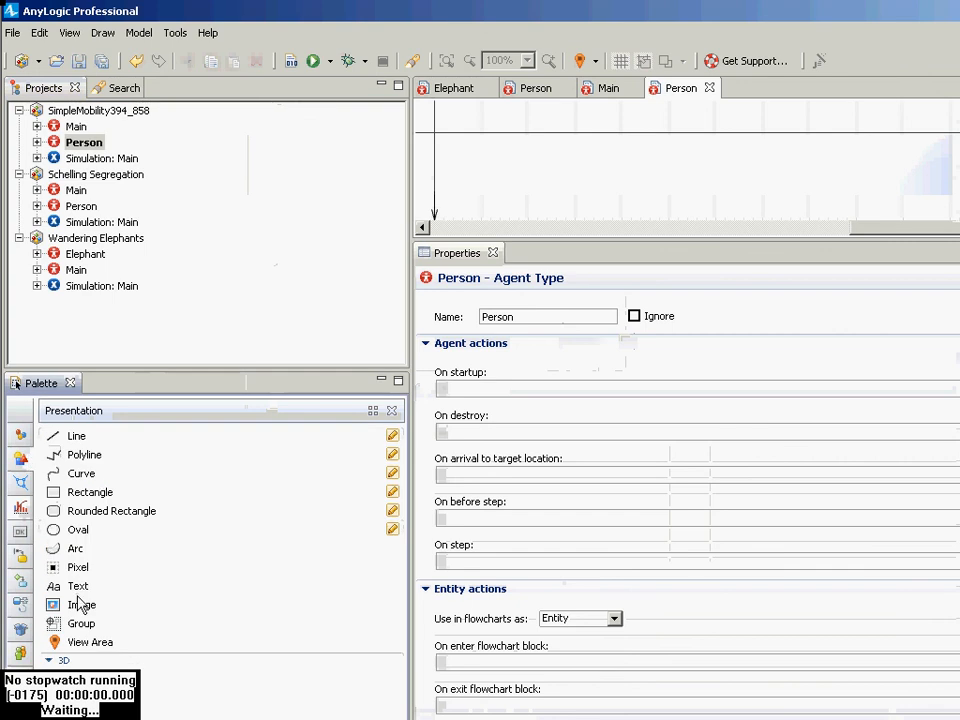
left_click(20, 653)
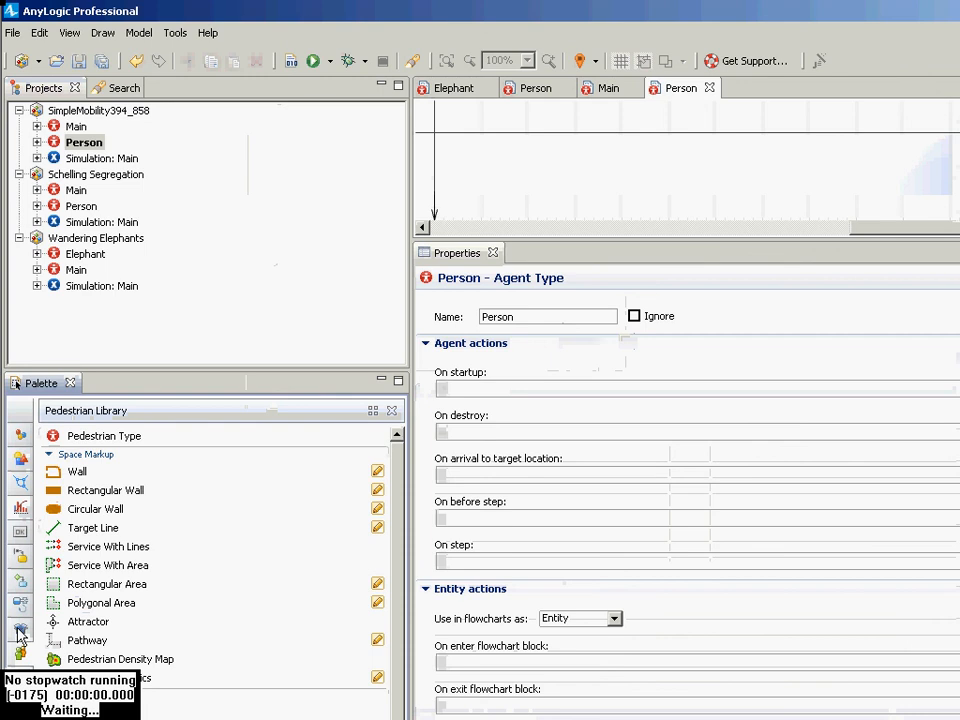
left_click(22, 704)
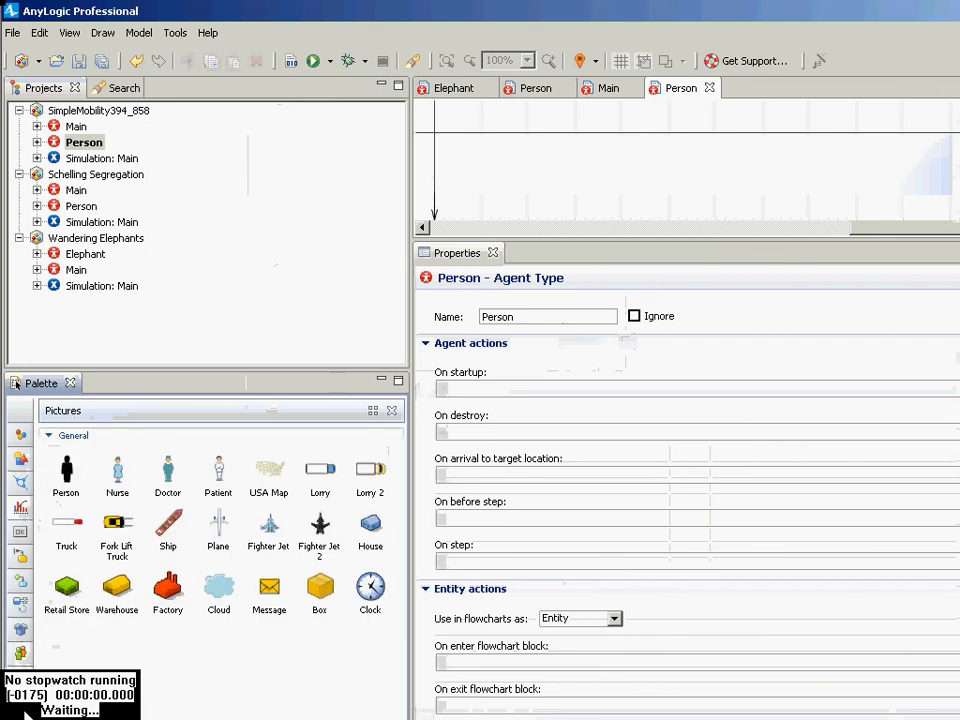
left_click(70, 474)
left_click_drag(113, 472, 434, 133)
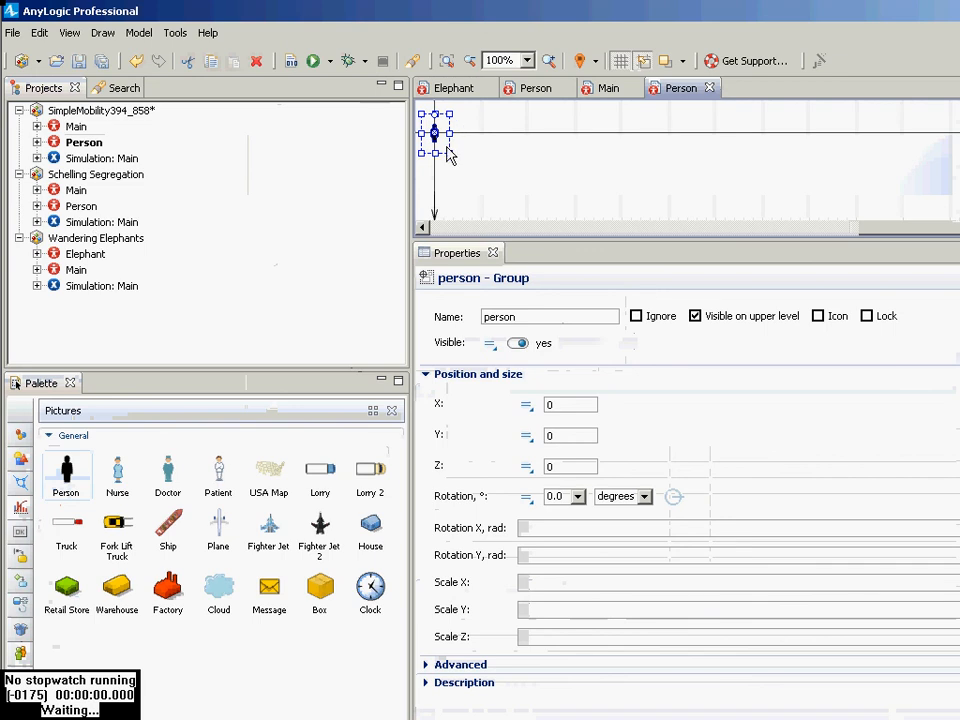
Step: Add the Person agent type to Main under the name population, make it a population of agents, and expand its advanced settings
double_click(74, 127)
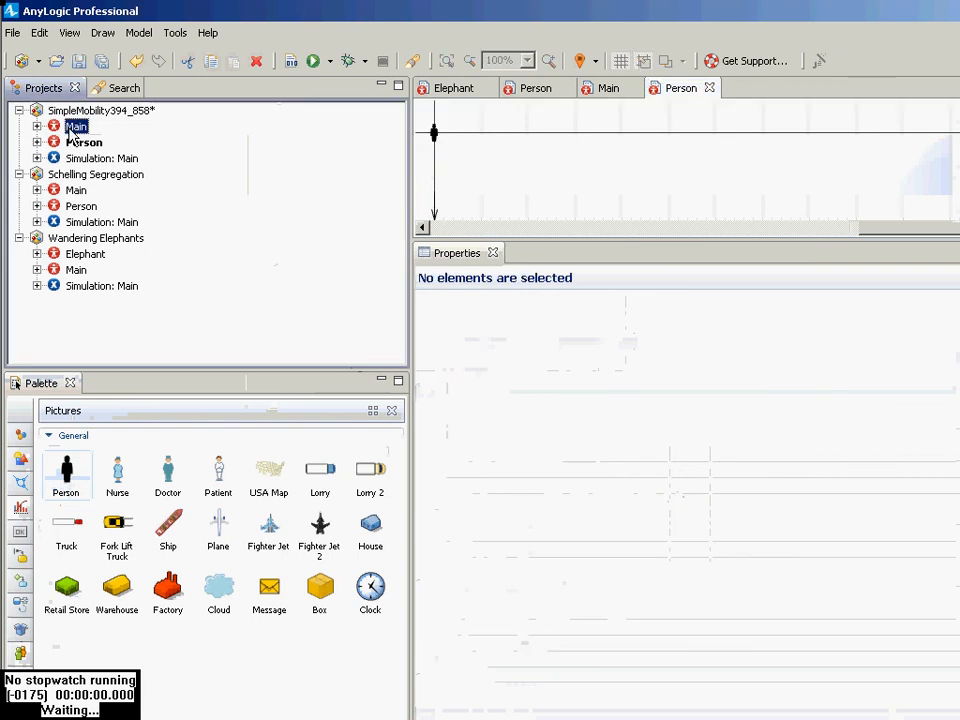
left_click(80, 143)
left_click_drag(418, 170, 514, 178)
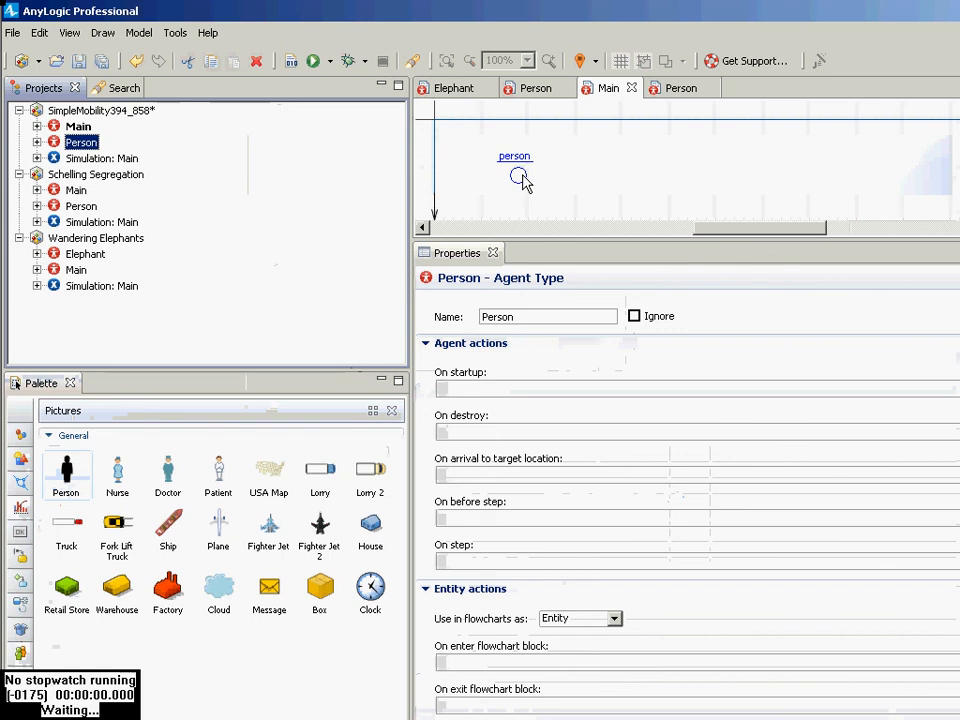
type("population")
key("Return")
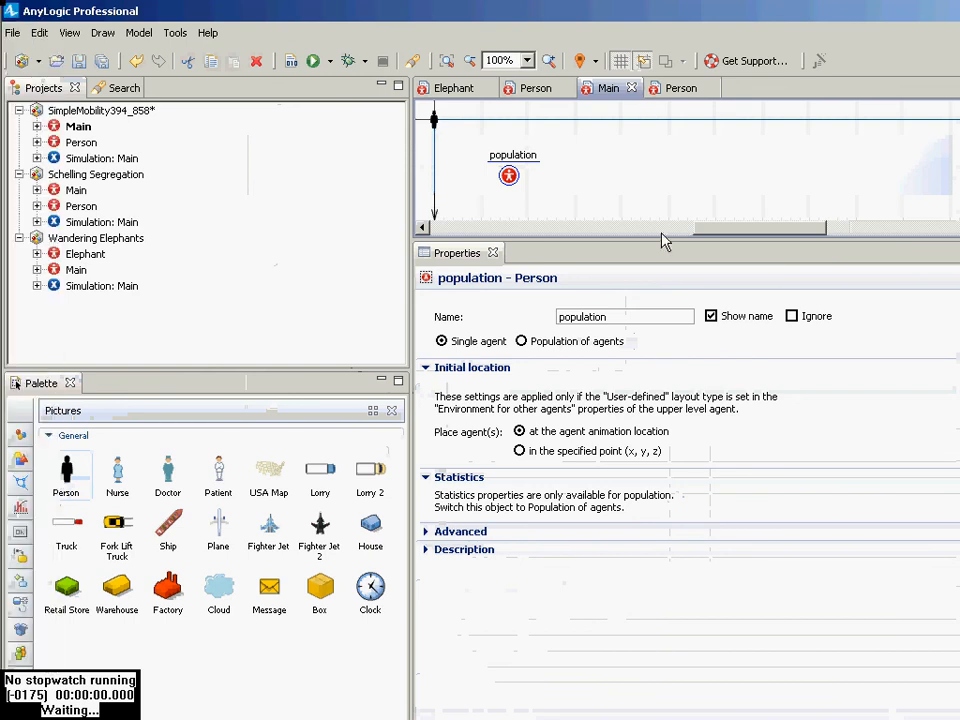
left_click(548, 344)
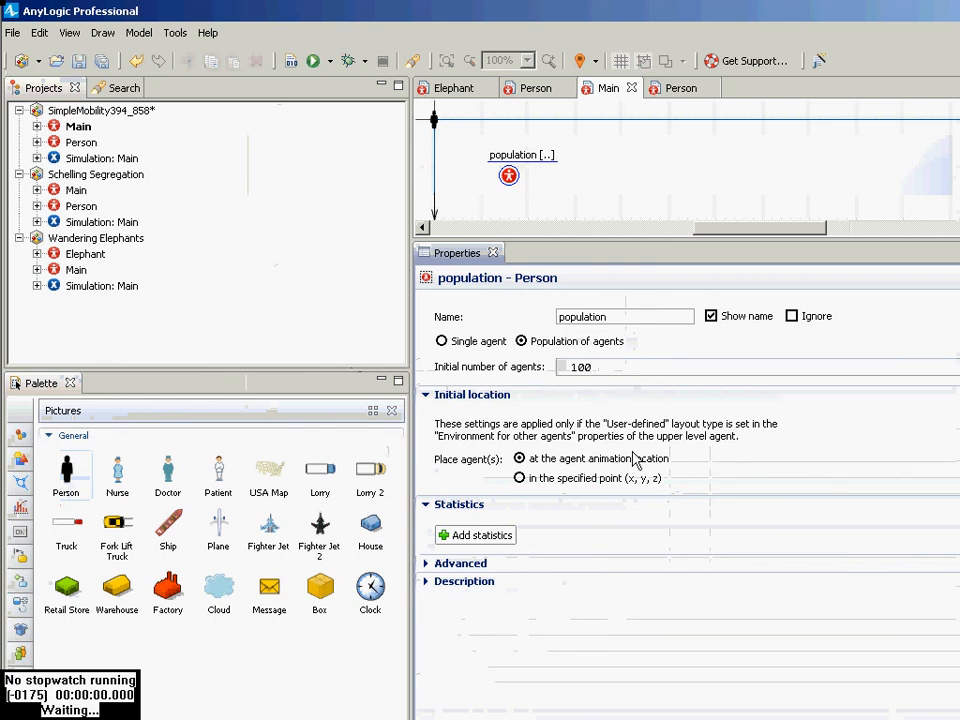
left_click(431, 564)
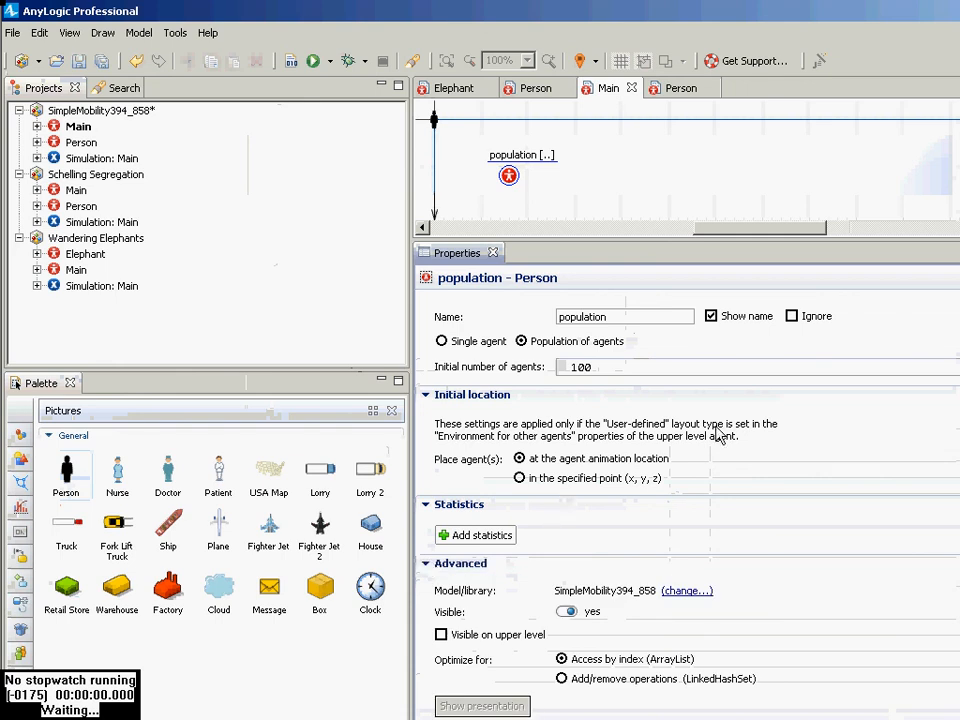
Step: Set the layout type of Main's environment for other agents to Random and save the model
left_click(79, 127)
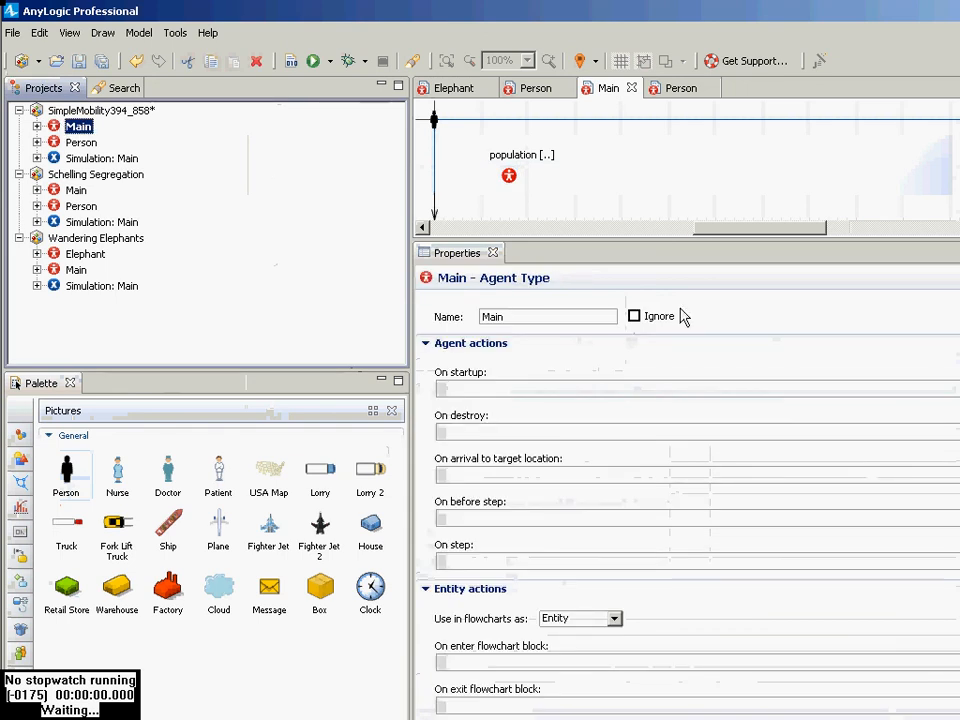
scroll(686, 514, "down", 8)
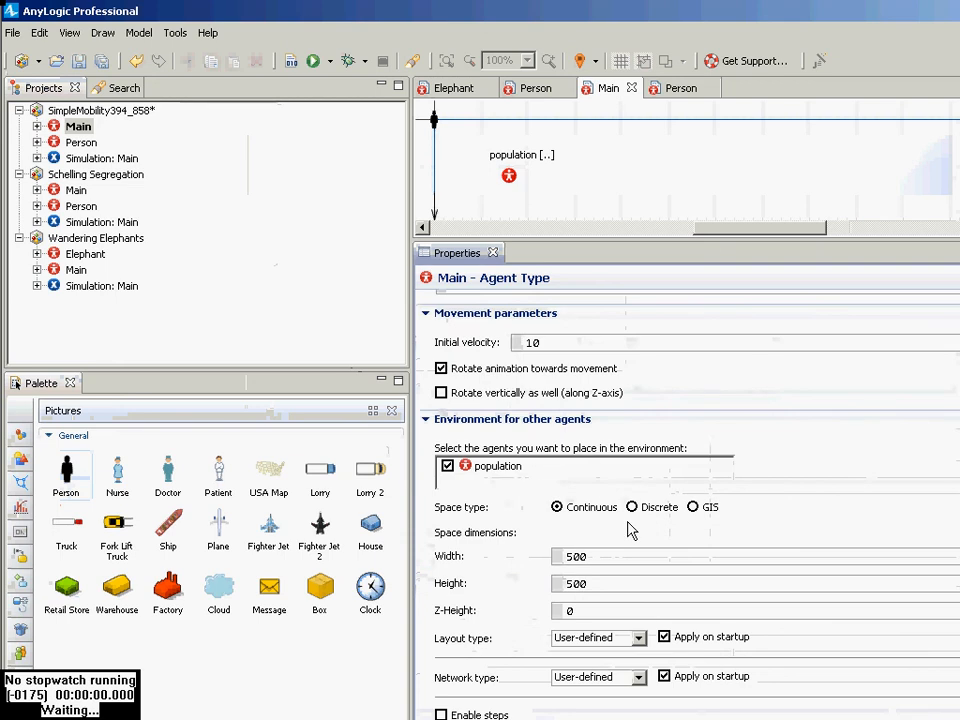
scroll(600, 568, "down", 2)
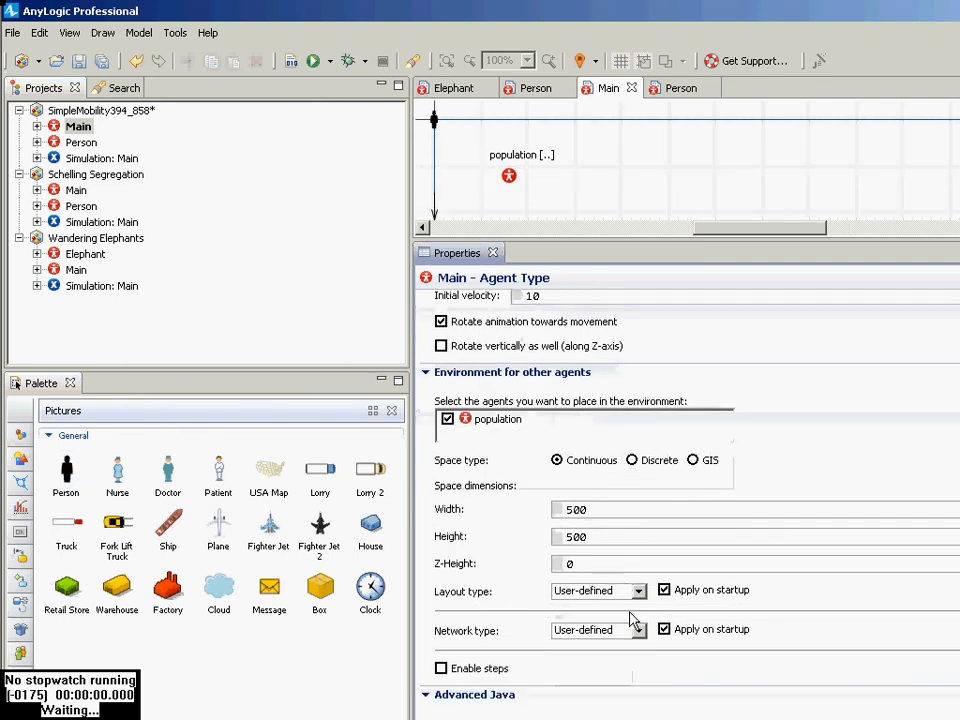
left_click(638, 591)
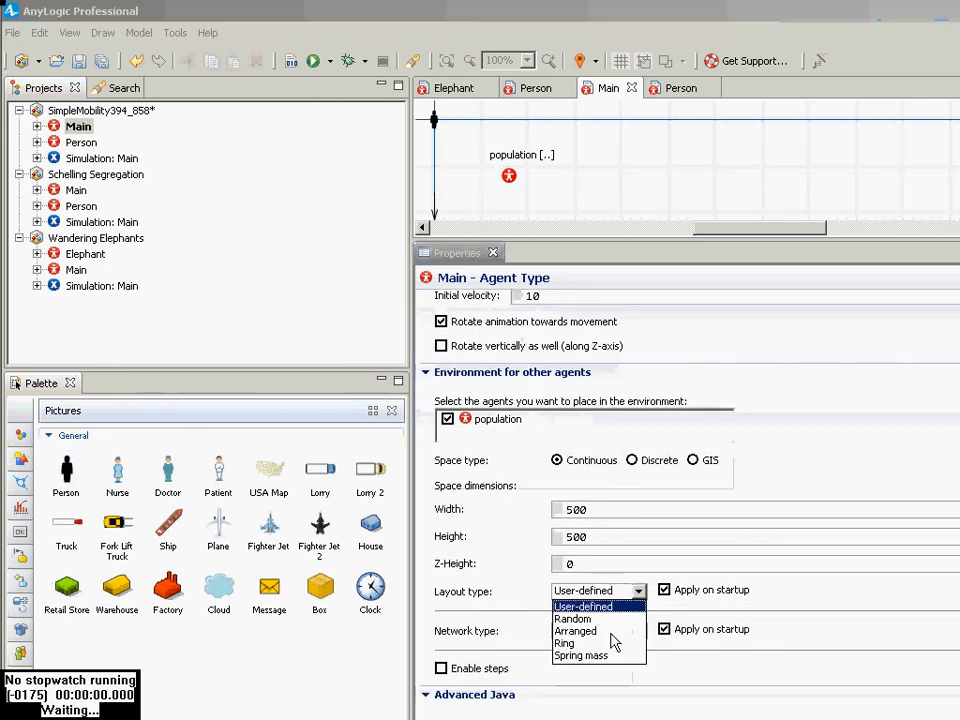
left_click(580, 619)
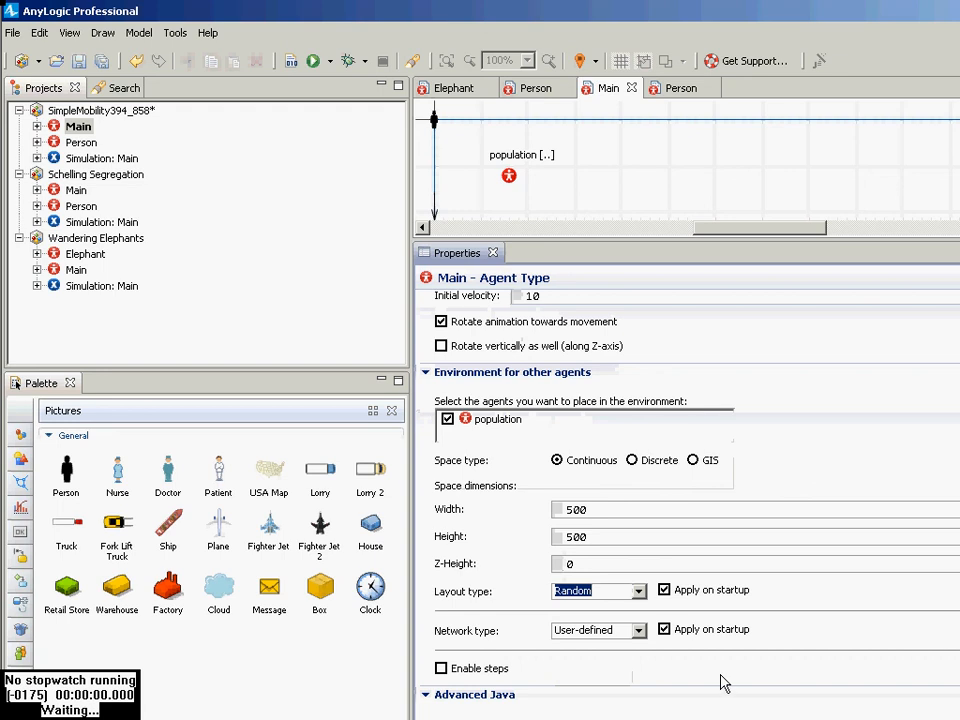
key("ctrl+s")
Step: Run the SimpleMobility394_858 simulation experiment to view the agents' placement, and close the simulation window
right_click(127, 160)
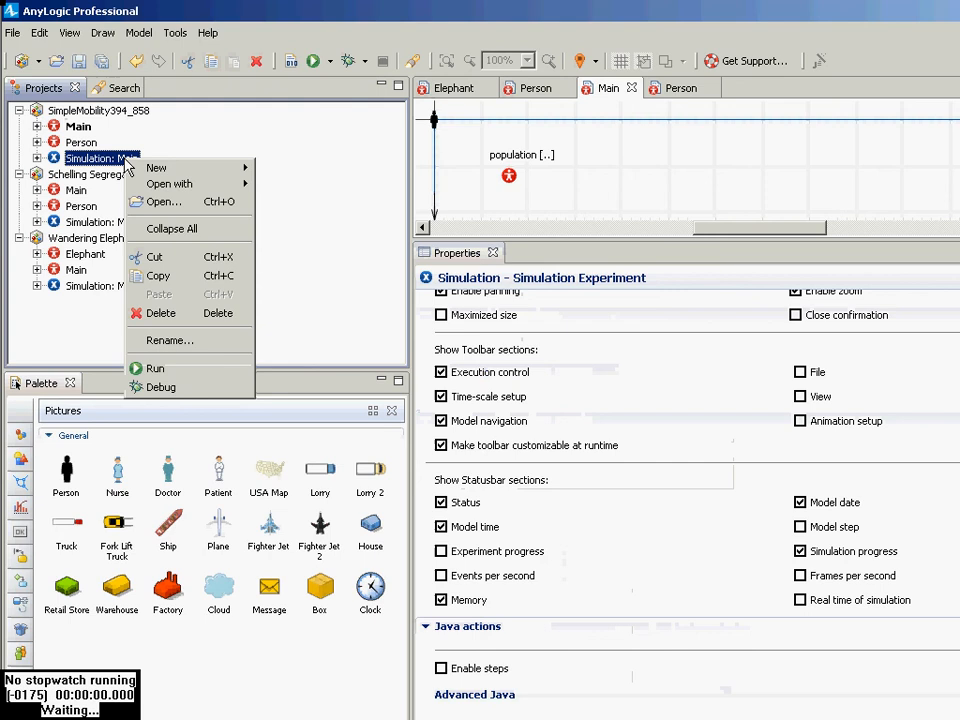
left_click(206, 368)
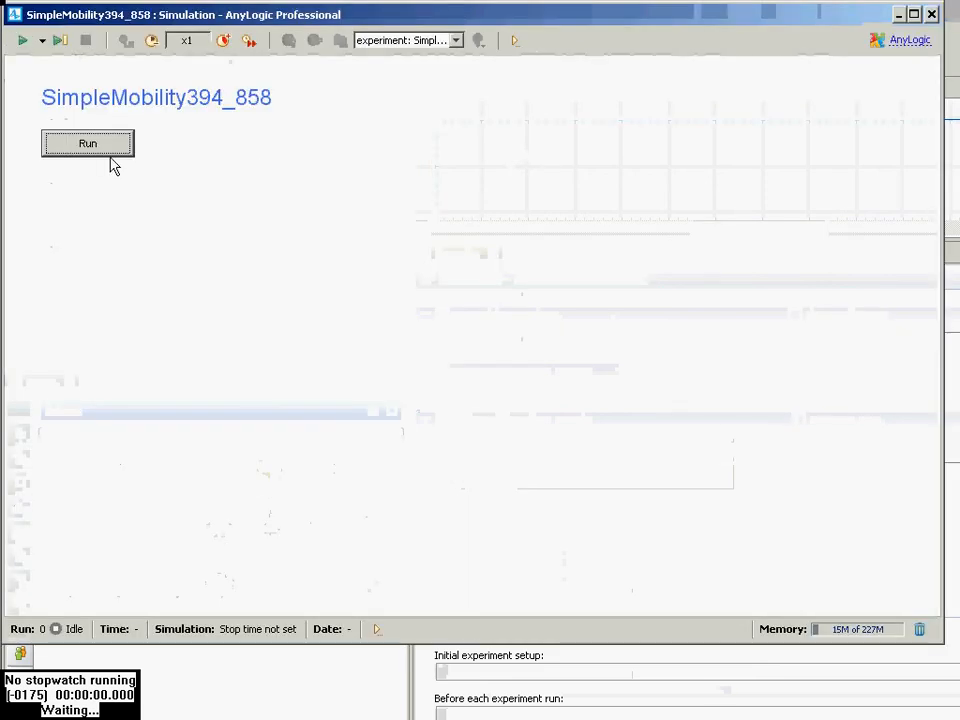
left_click(88, 144)
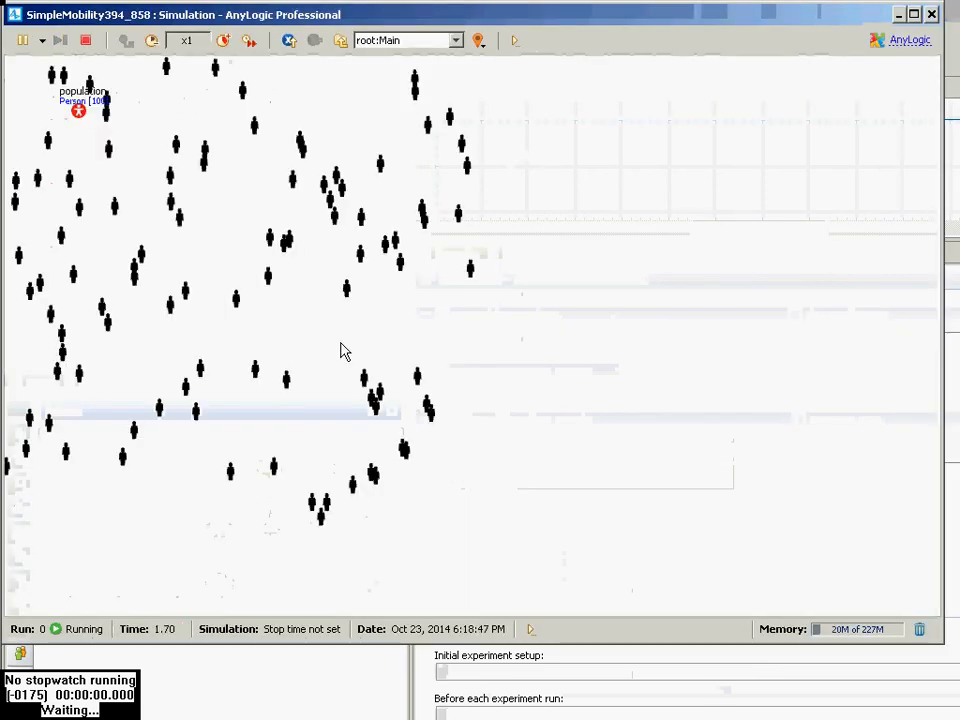
left_click(932, 14)
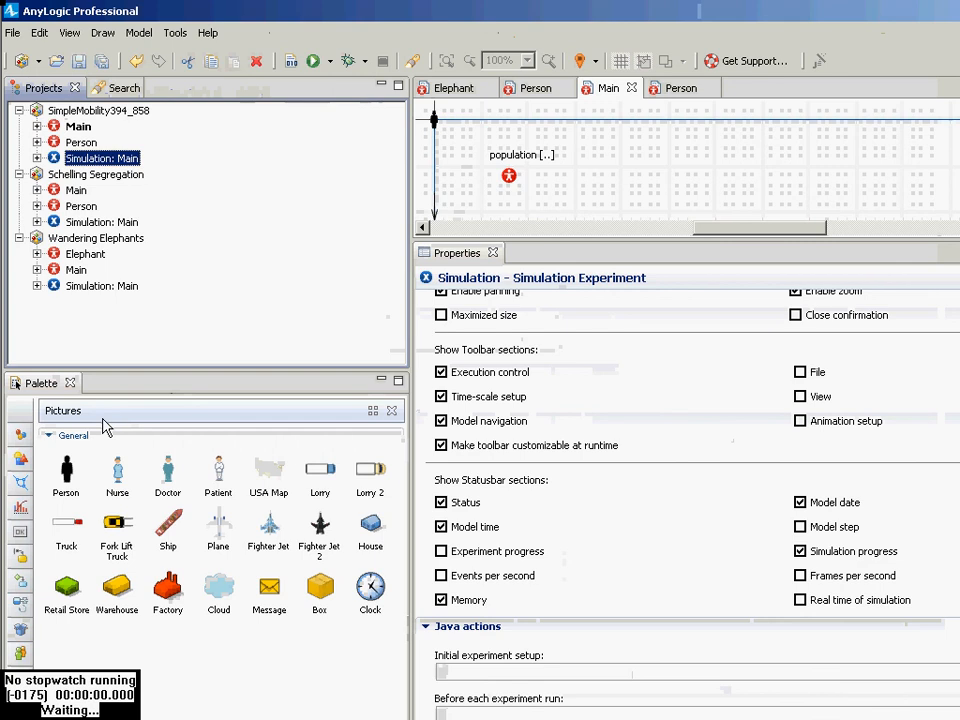
Step: Give the Palette more height and place a rectangle at Main's origin, stretched to about 560 wide by 390 high
left_click_drag(298, 379, 306, 540)
left_click_drag(166, 531, 170, 217)
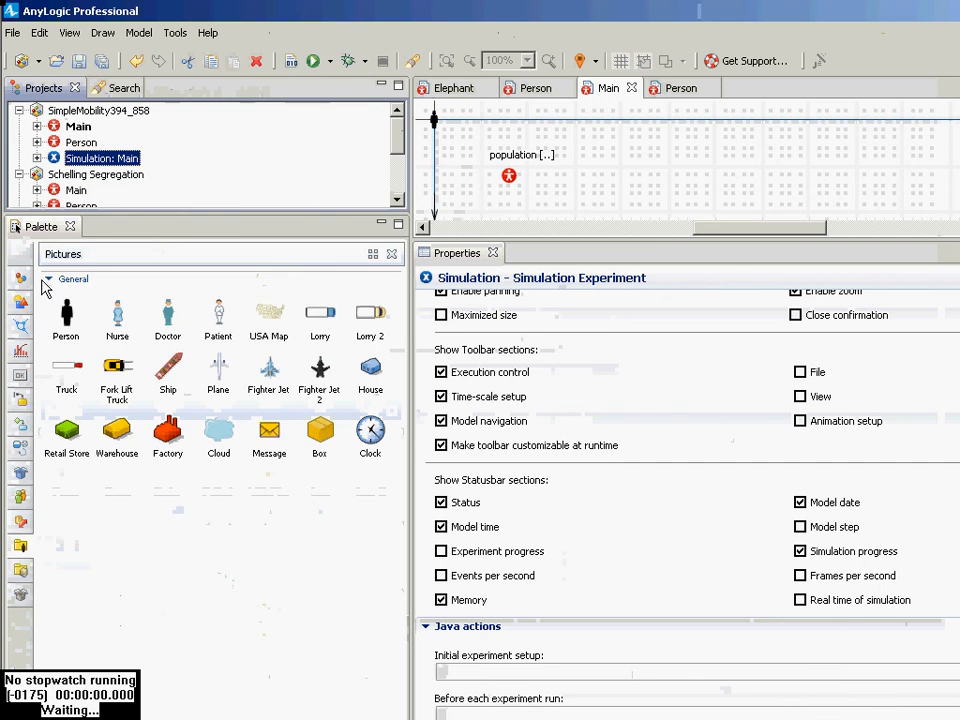
mouse_move(22, 285)
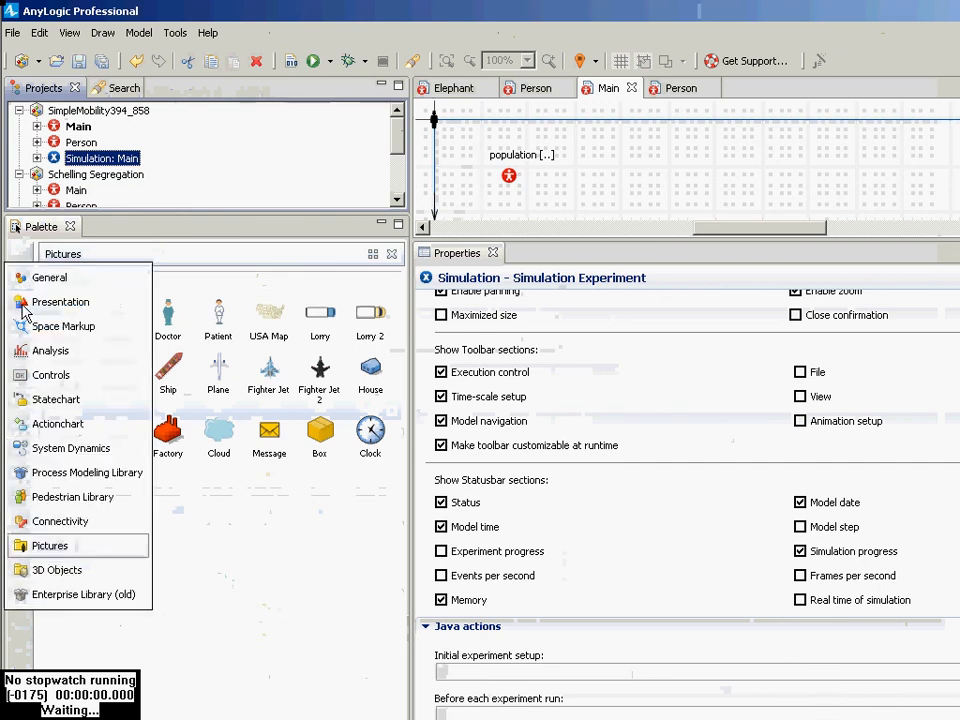
left_click(24, 302)
left_click_drag(55, 343, 435, 121)
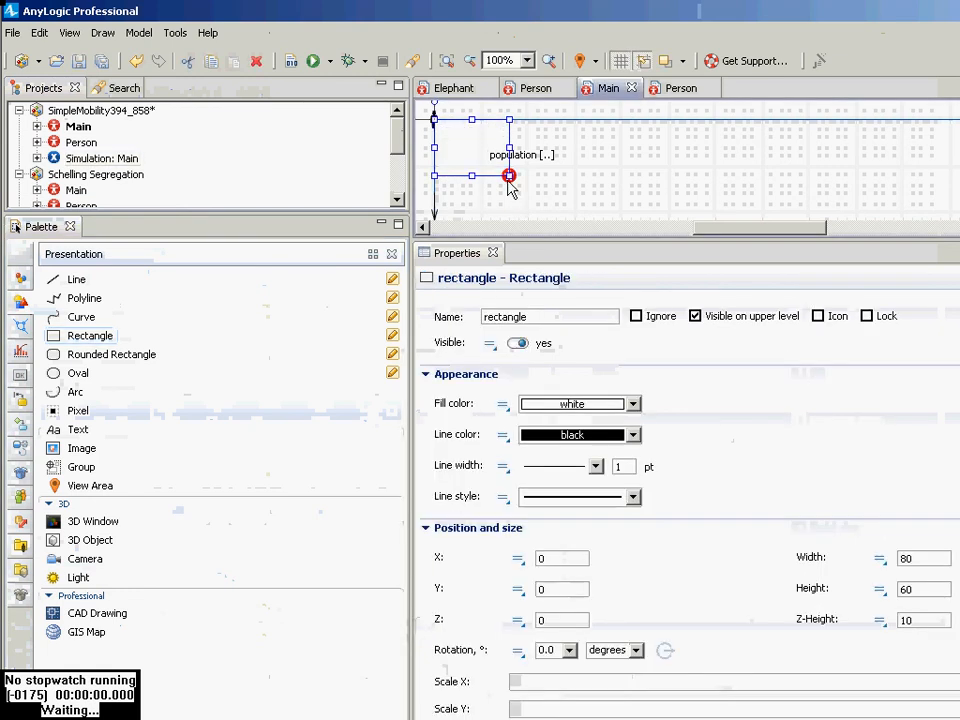
left_click_drag(508, 183, 958, 450)
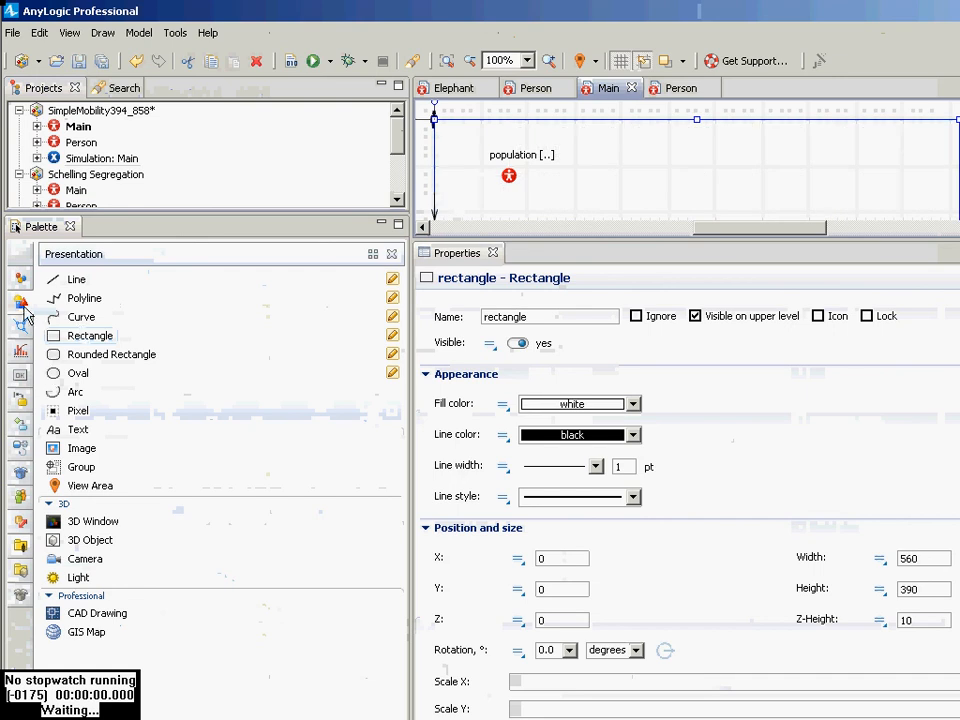
left_click(66, 337)
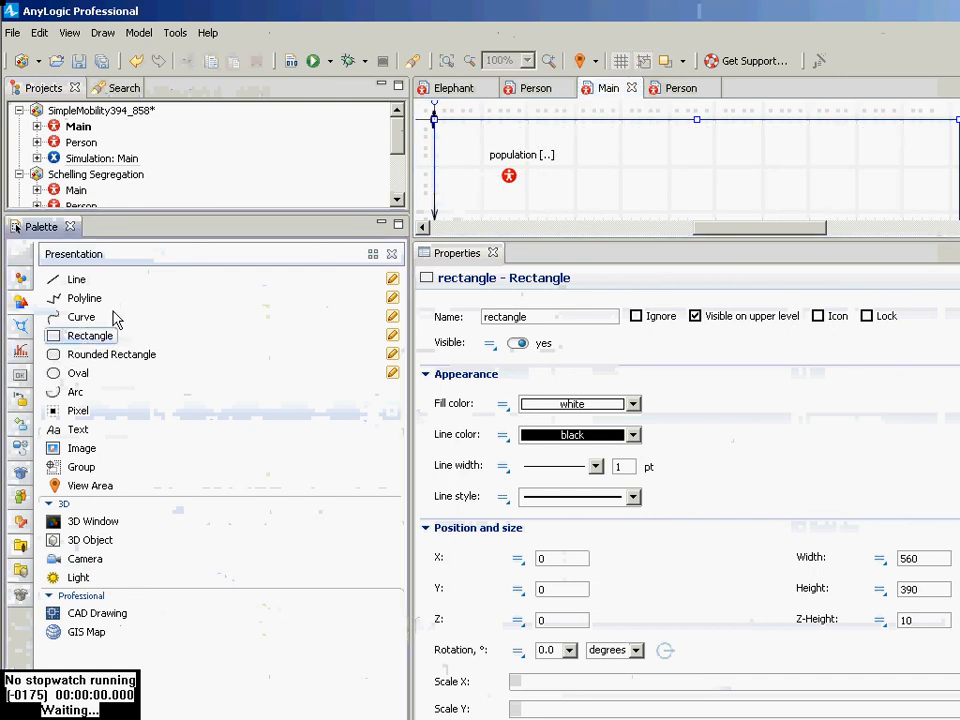
left_click(460, 149)
left_click_drag(459, 149, 273, 172)
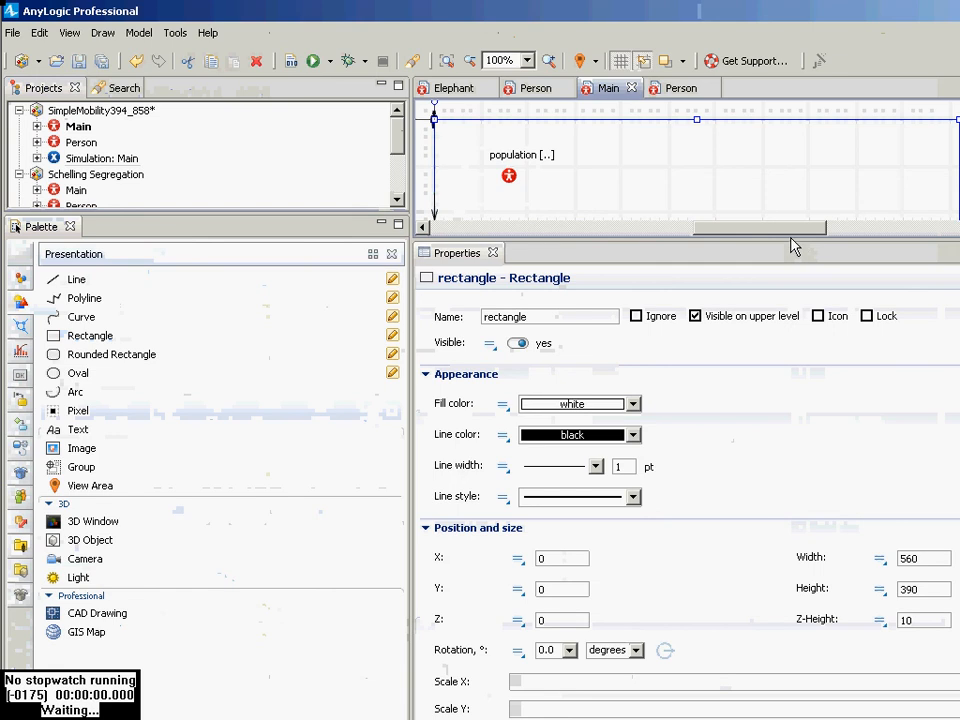
Step: Widen the rectangle on Main to about 680, and enlarge the properties view to show its position and size
left_click_drag(791, 247, 789, 495)
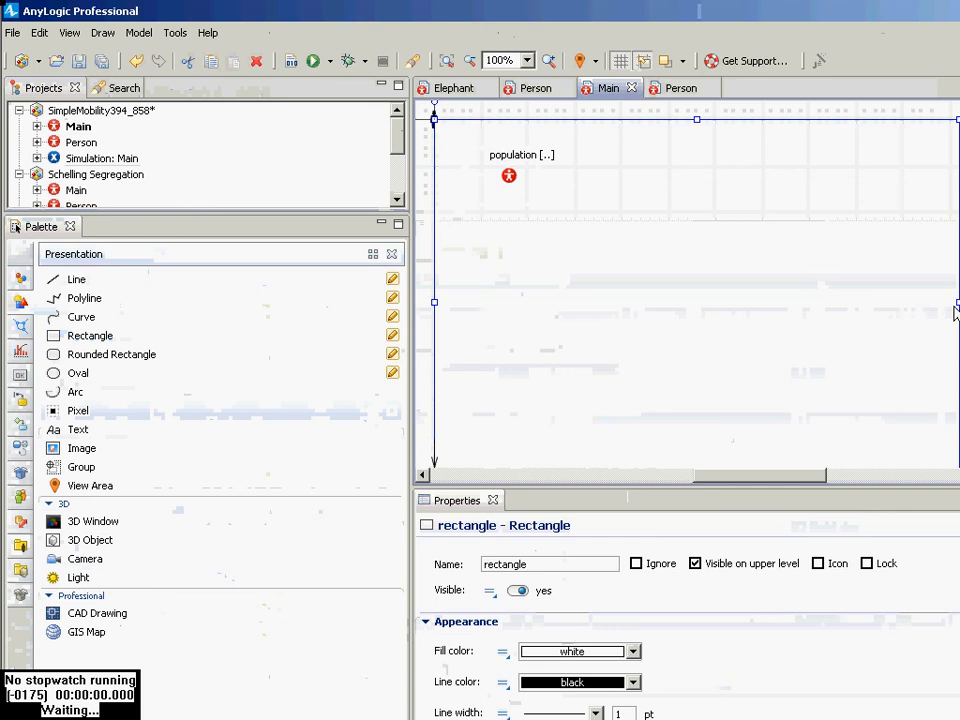
left_click_drag(958, 302, 959, 303)
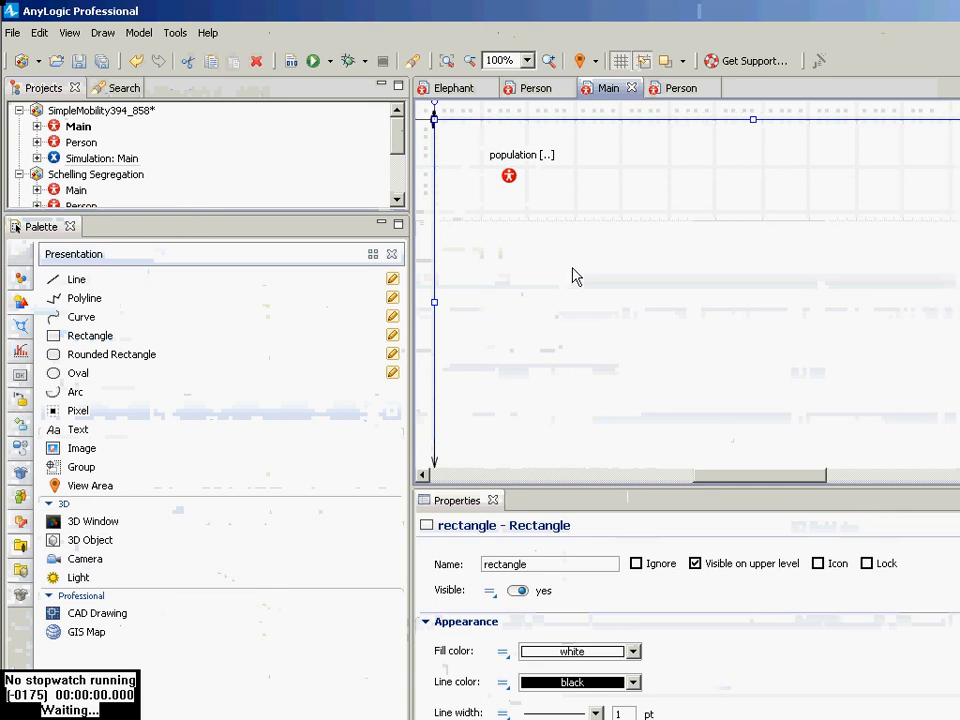
mouse_move(2, 400)
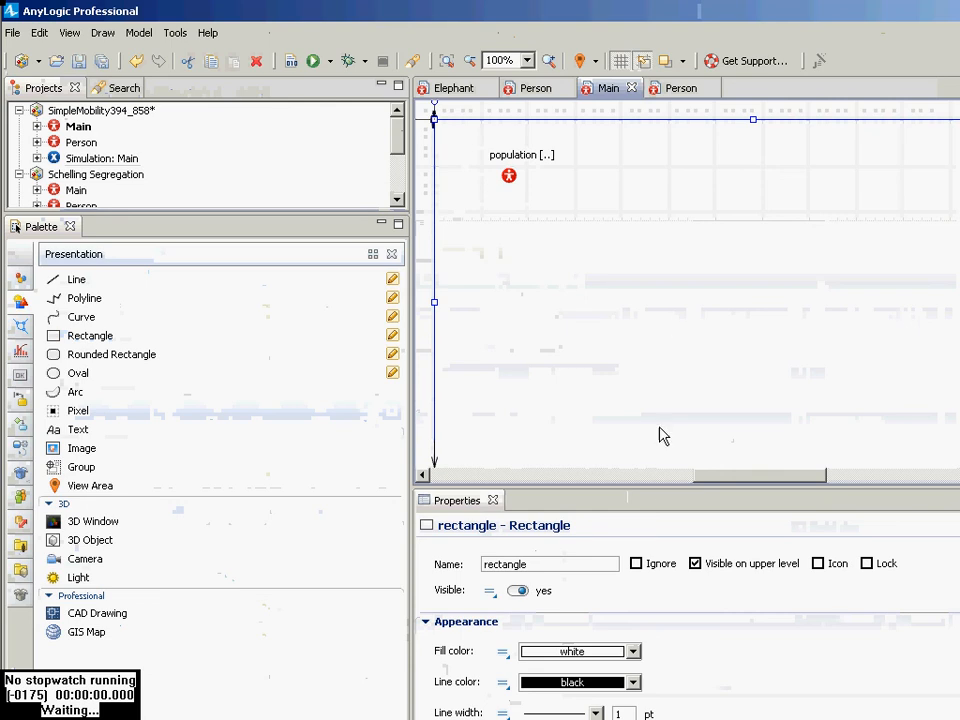
left_click_drag(650, 496, 705, 210)
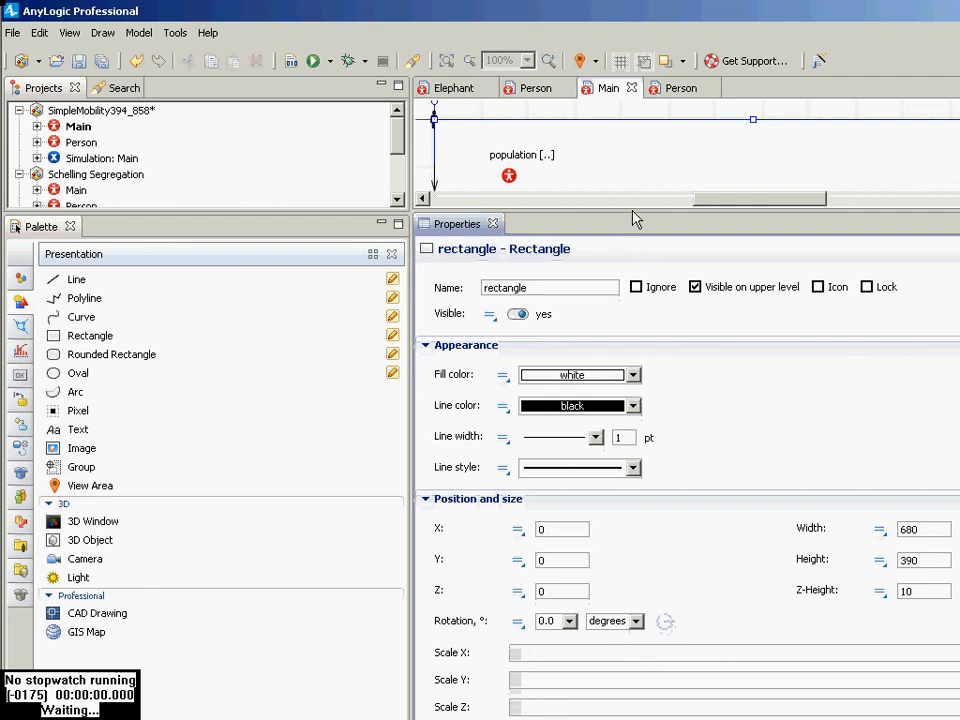
left_click_drag(634, 218, 634, 213)
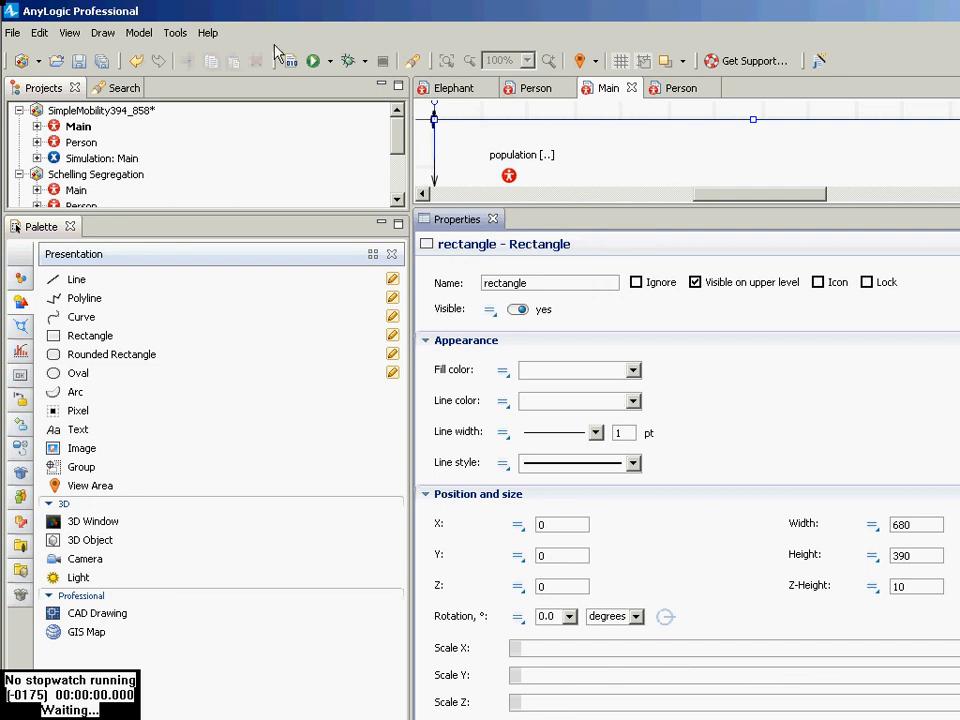
Step: Build the model, run the SimpleMobility394_858 simulation to view the agents relative to the rectangle, and close the simulation window
left_click(291, 66)
mouse_move(3, 527)
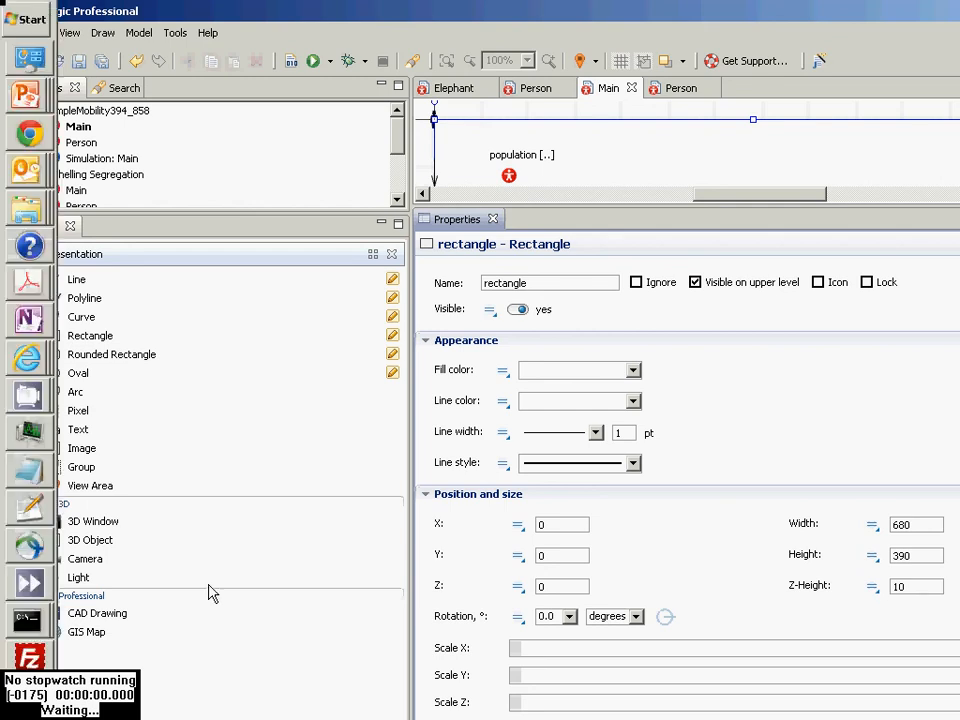
left_click(118, 165)
right_click(118, 165)
left_click(158, 372)
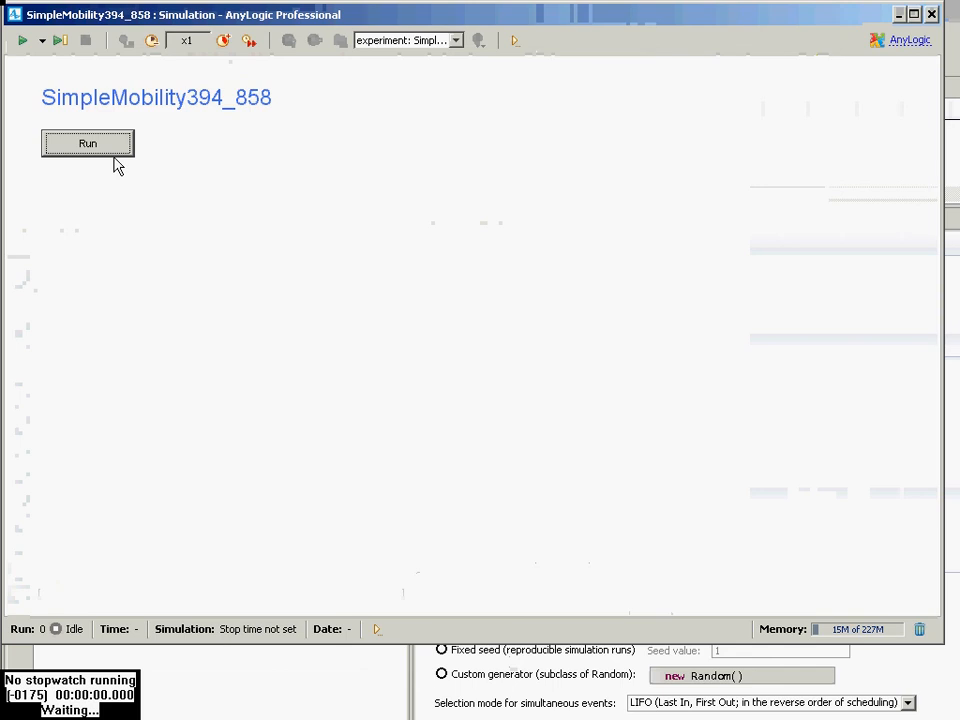
left_click(112, 152)
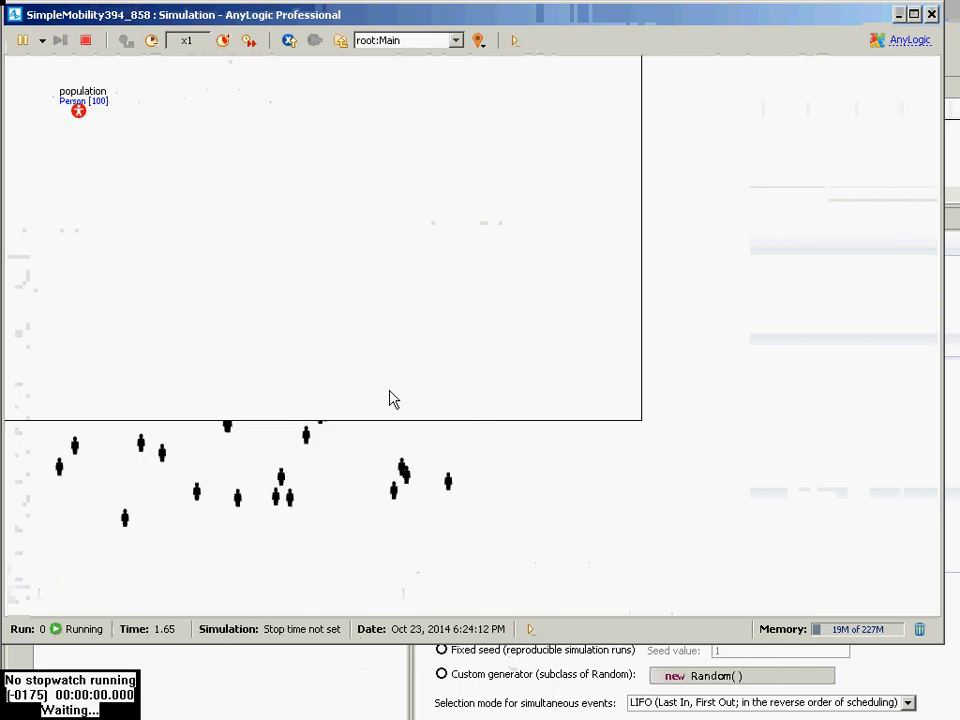
left_click(931, 14)
Step: Send the rectangle on Main to the back of the drawing order
left_click(683, 168)
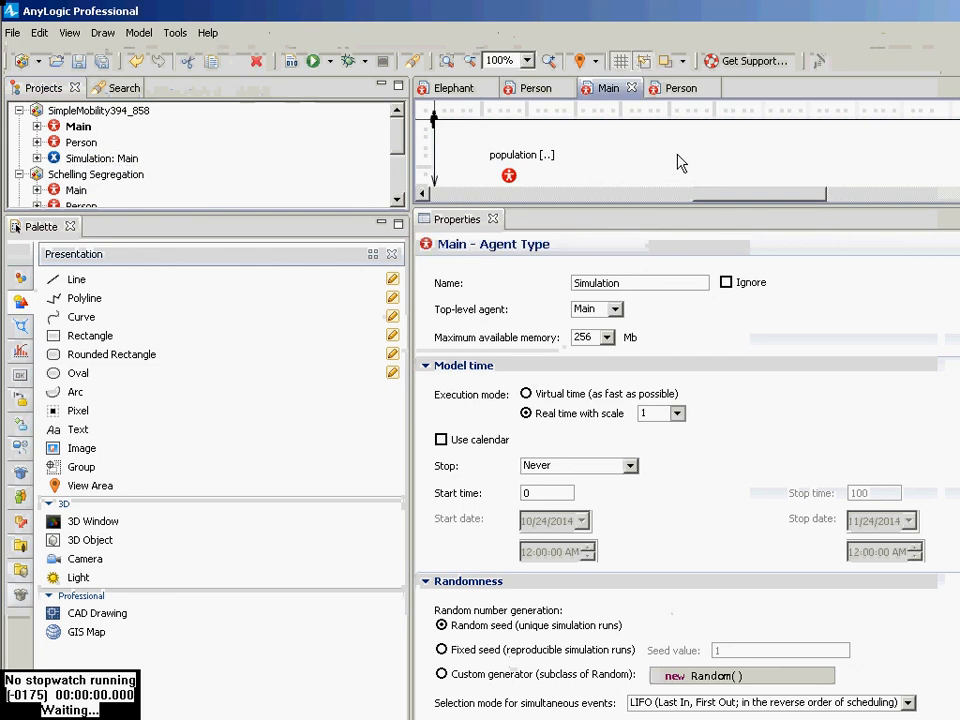
left_click(678, 162)
right_click(678, 162)
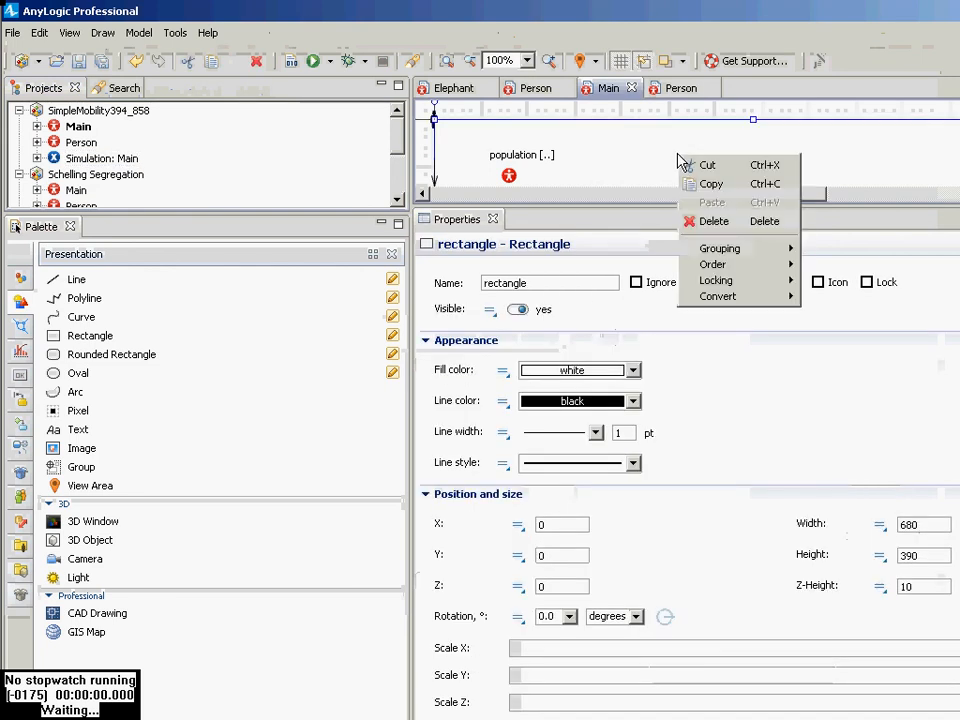
mouse_move(713, 265)
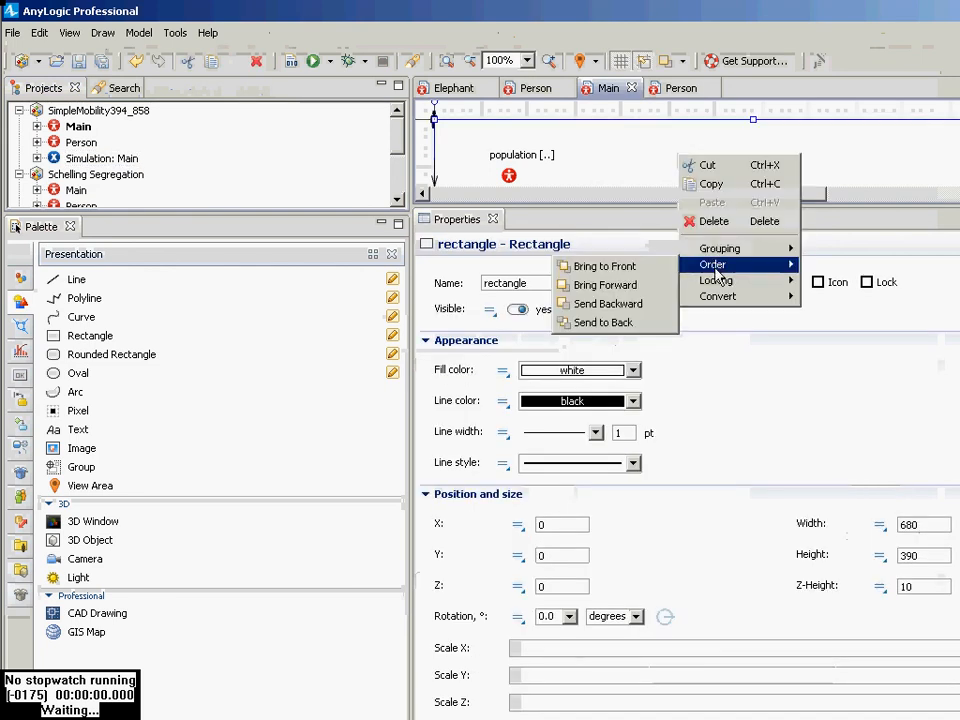
left_click(619, 322)
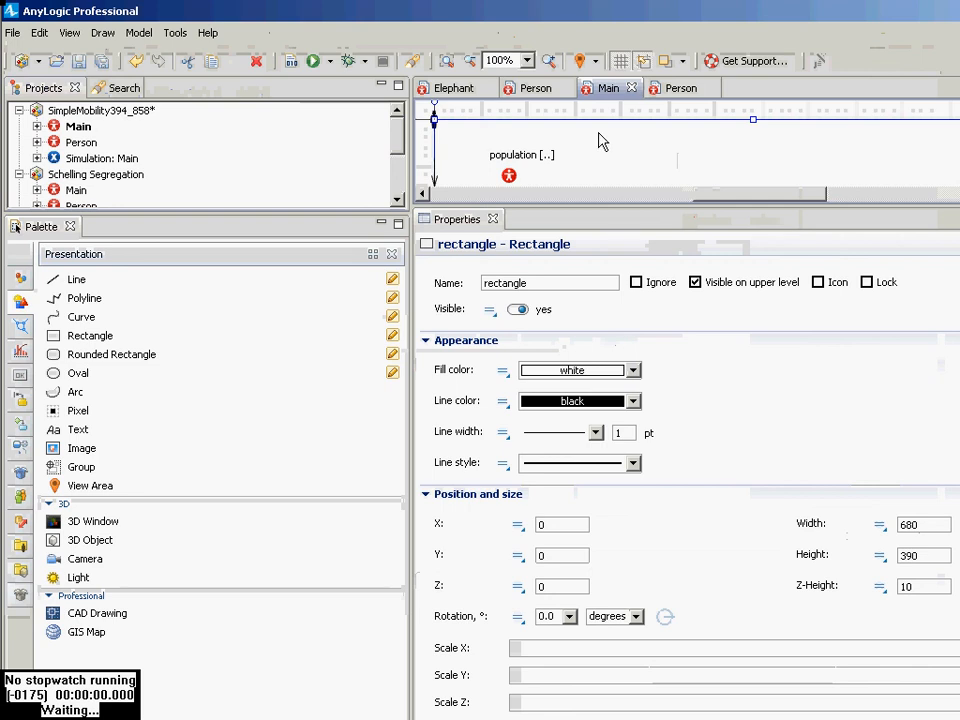
Step: Run the simulation experiment, speed it up to x5 and on to virtual time to watch the agents move, and stop the run
right_click(97, 159)
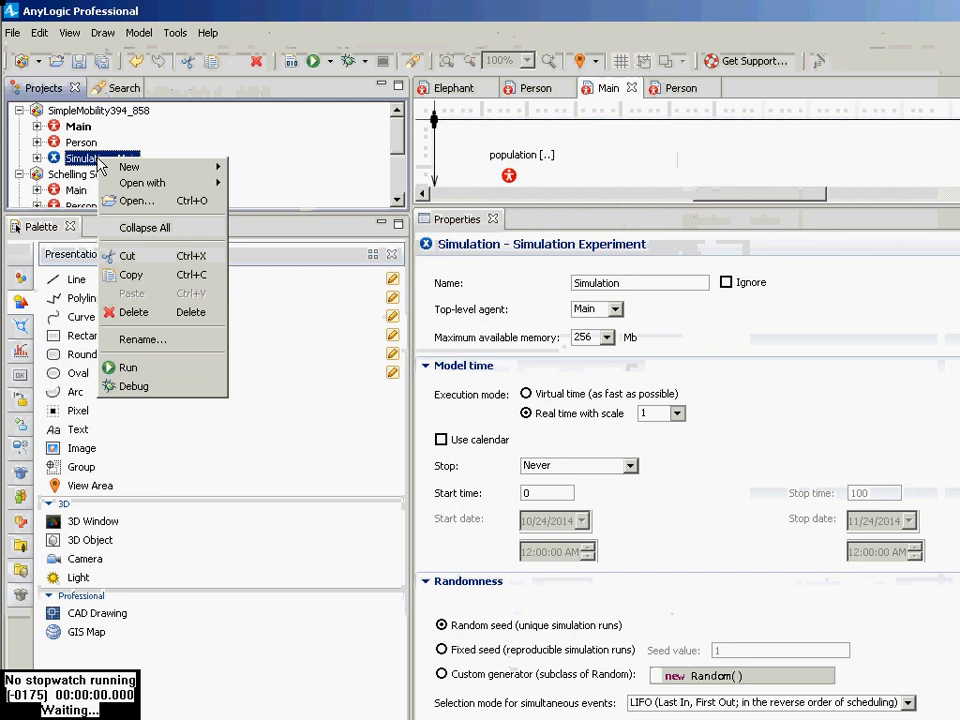
left_click(160, 370)
left_click(101, 148)
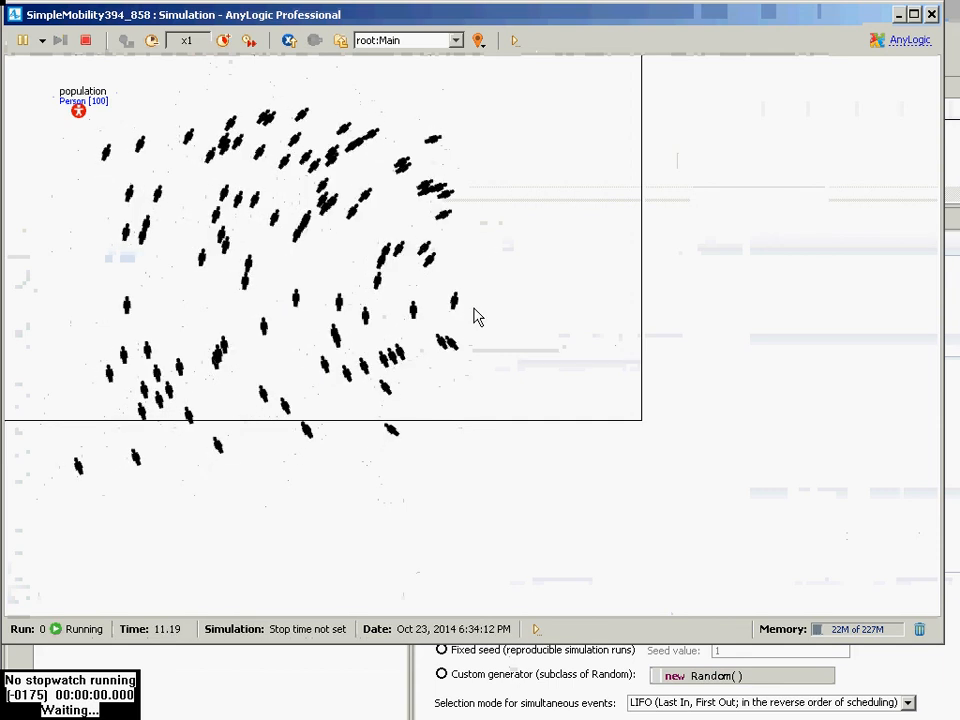
left_click(225, 42)
left_click(225, 42)
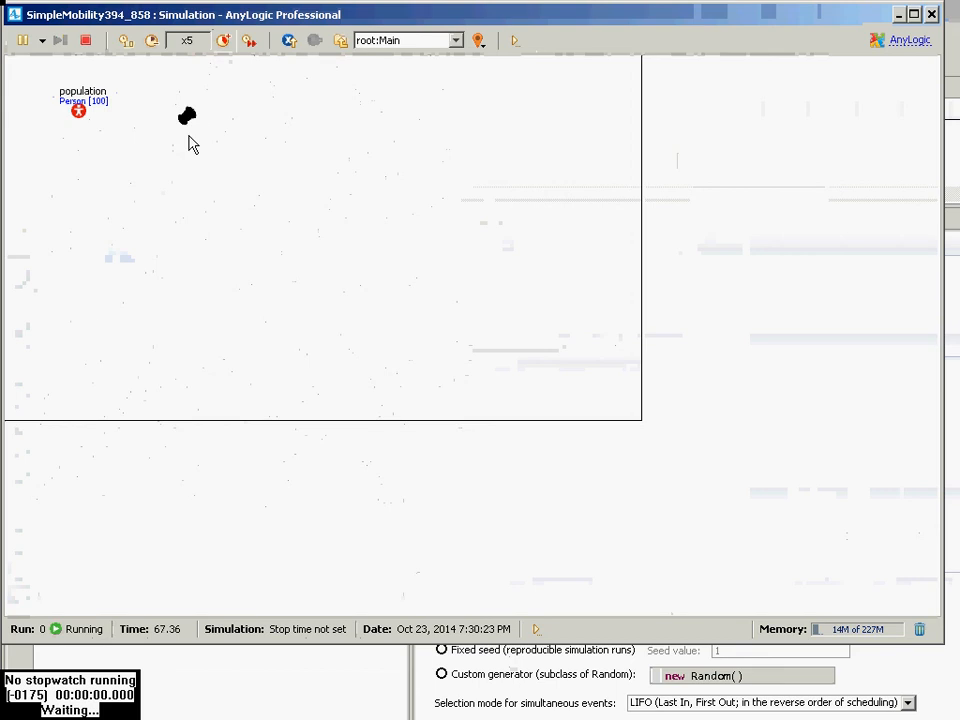
left_click(249, 41)
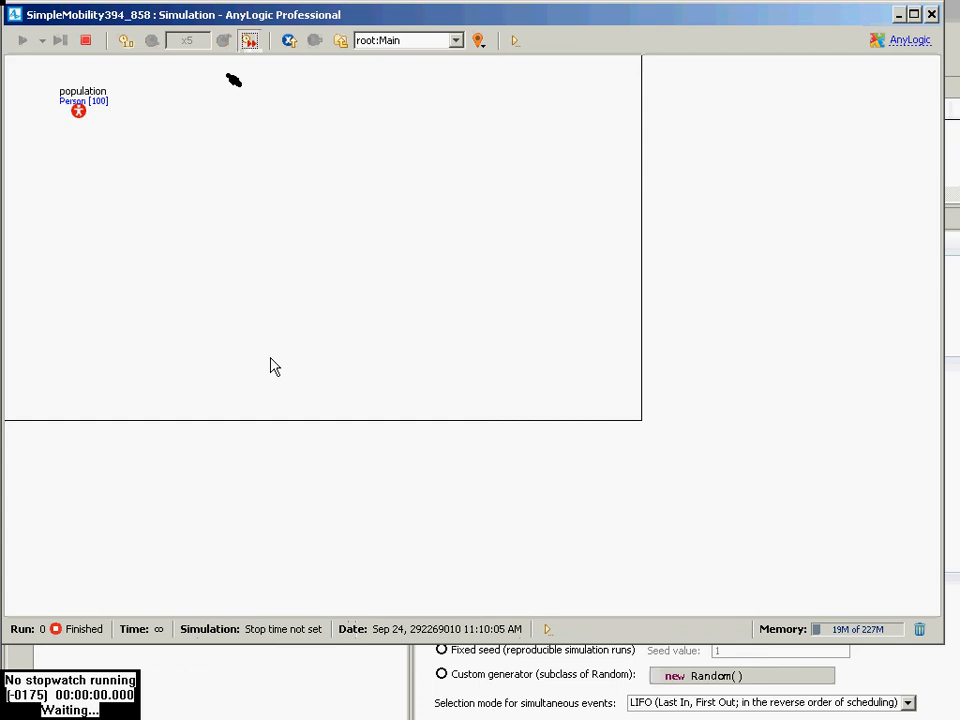
key("alt+Tab")
left_click(85, 40)
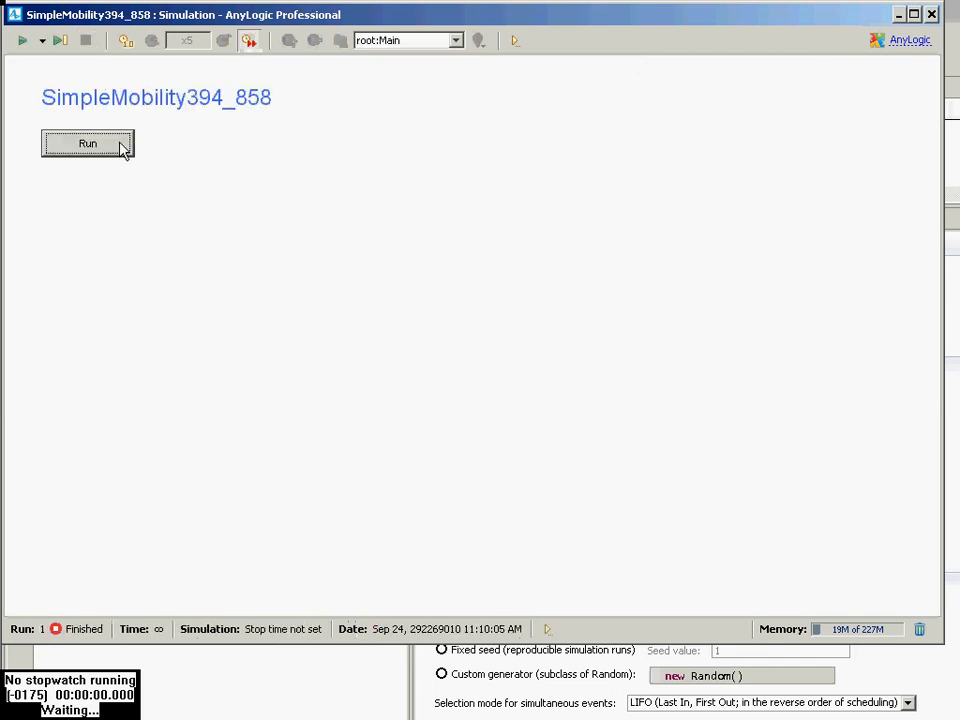
Step: Try rerunning the model twice in virtual time, dismiss the error dialogs, and close the simulation window
left_click(88, 144)
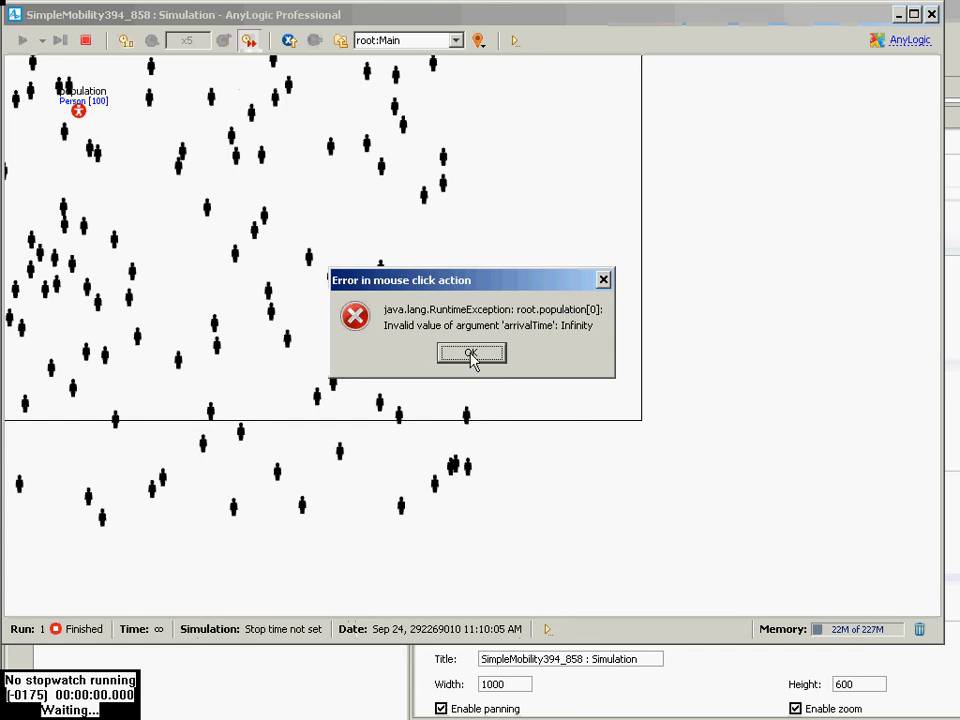
left_click(471, 356)
left_click(471, 354)
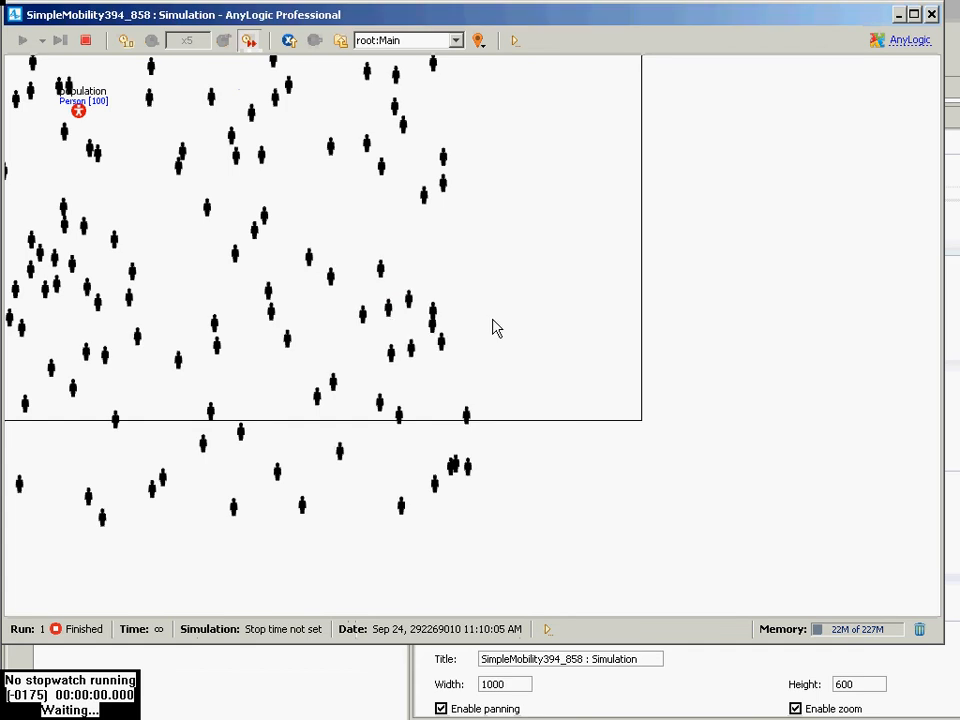
left_click(85, 42)
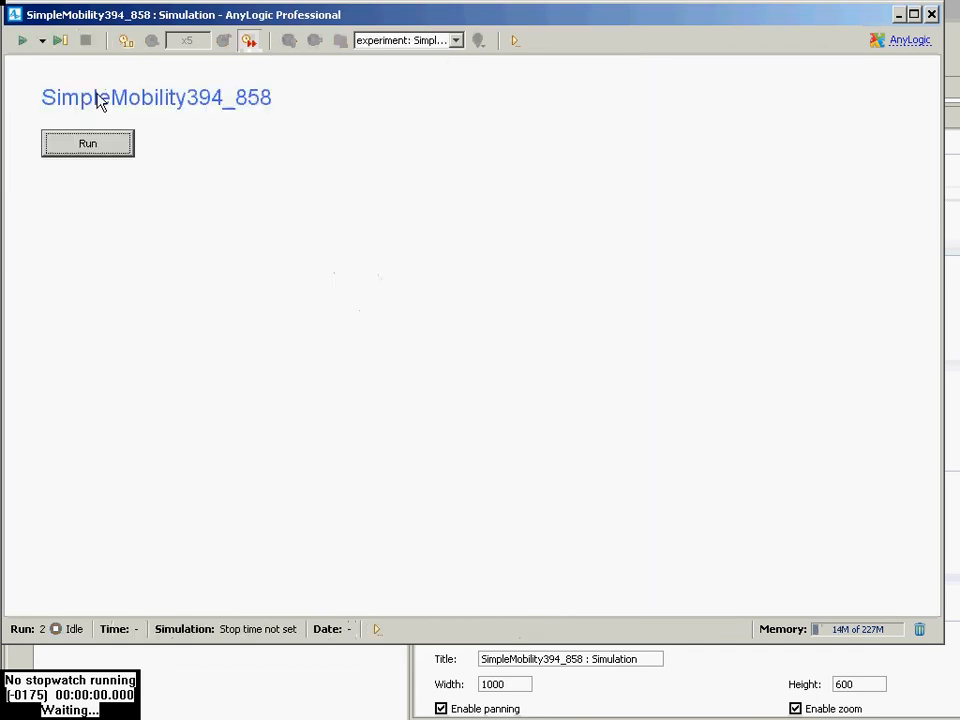
left_click(116, 150)
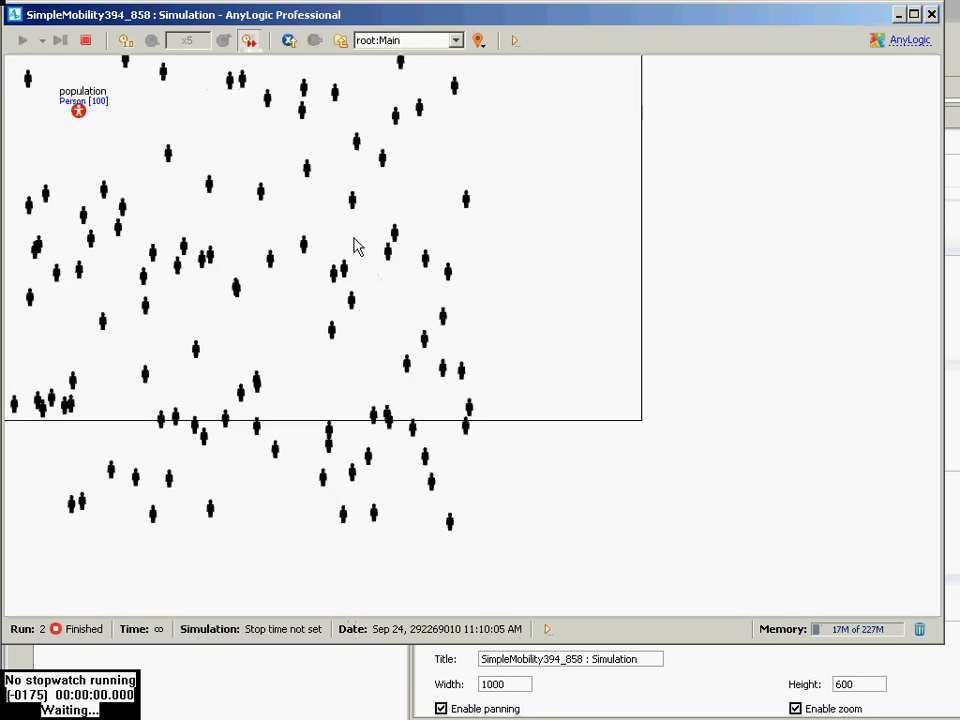
left_click(352, 247)
left_click(468, 353)
left_click(931, 14)
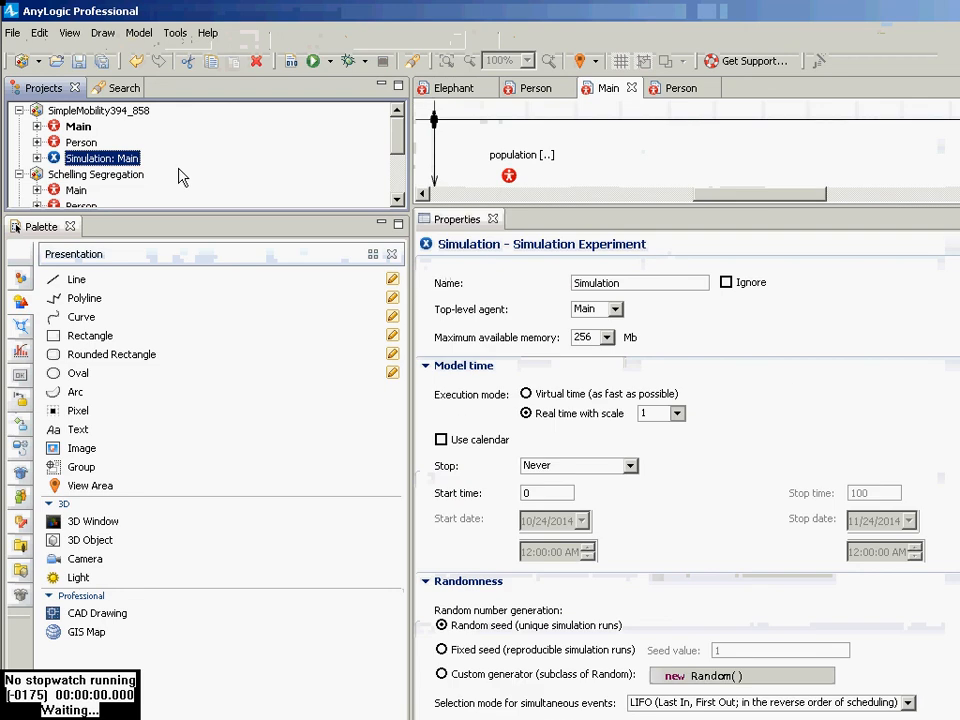
Step: Start the simulation experiment afresh at x1, and return to Main to examine the rectangle's position and size
right_click(118, 161)
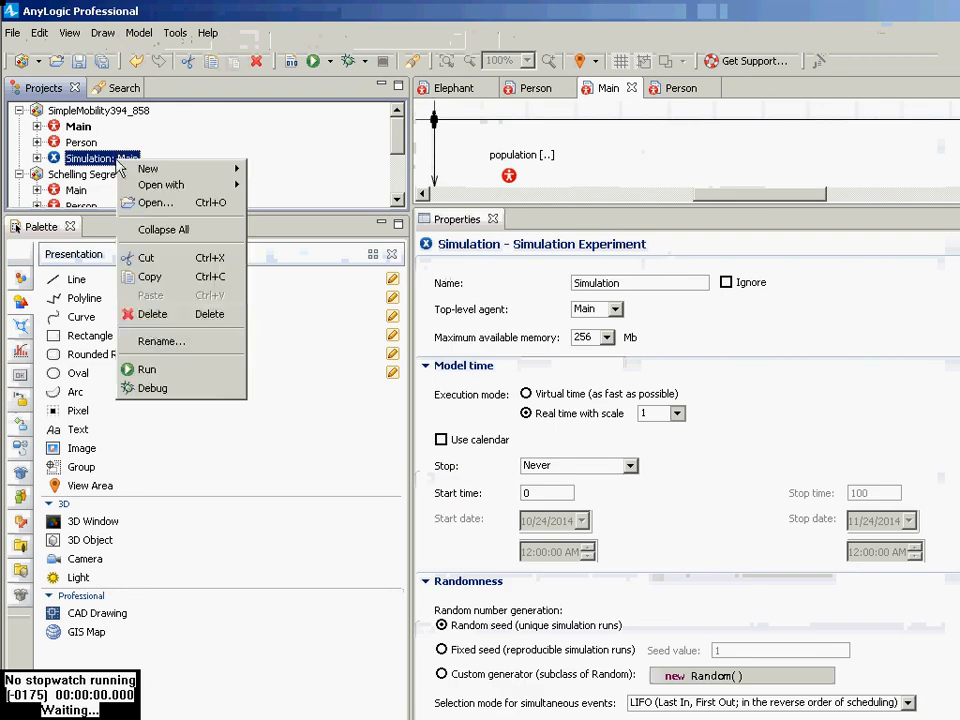
left_click(155, 368)
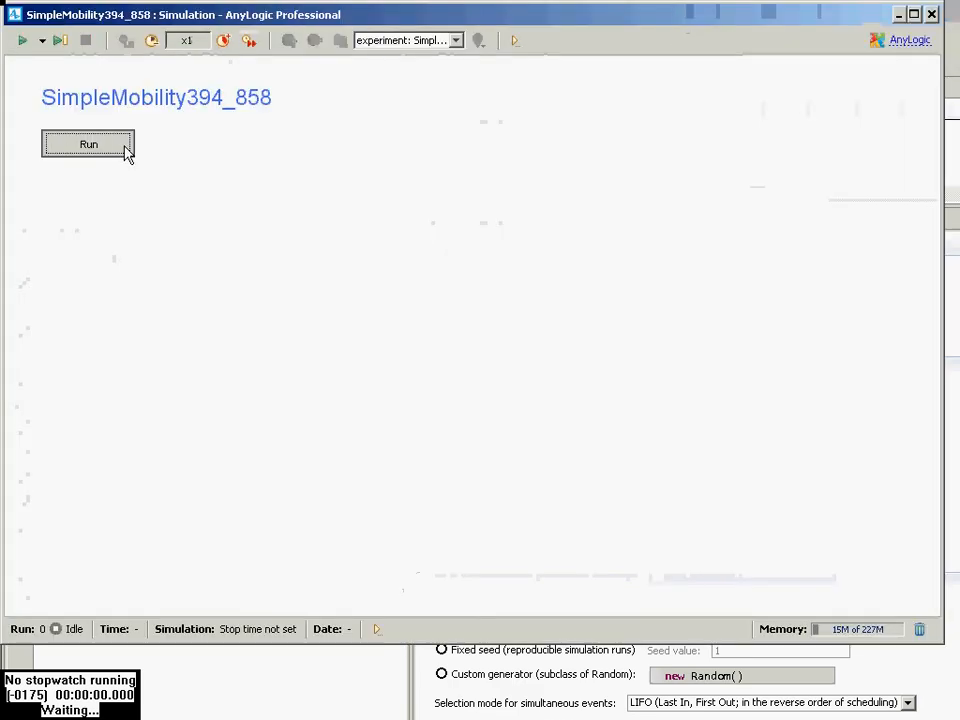
left_click(122, 148)
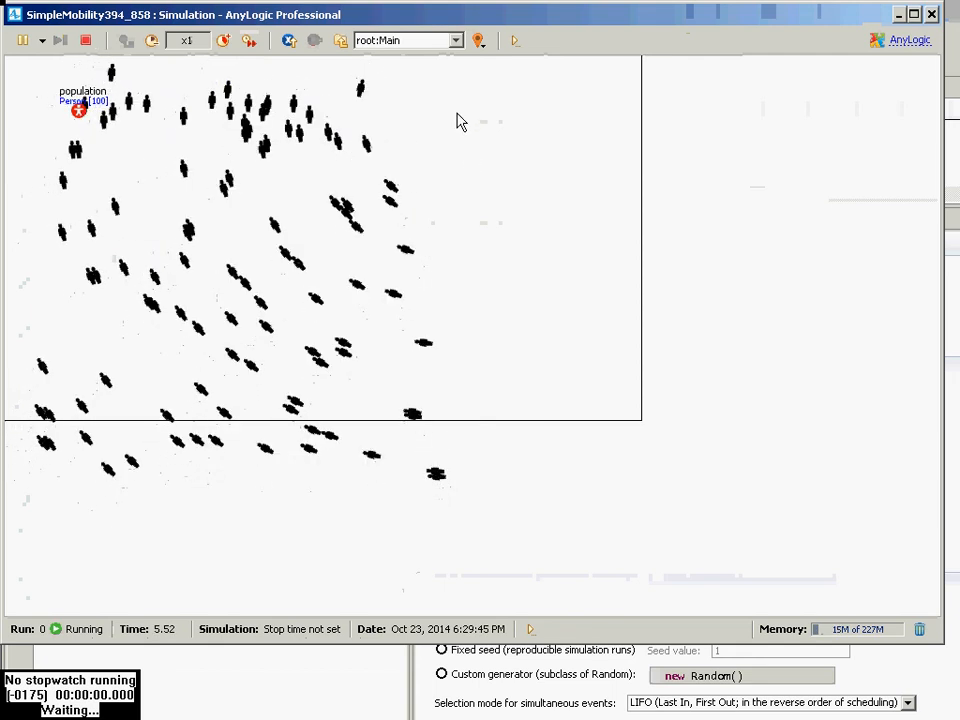
left_click(932, 14)
left_click(716, 167)
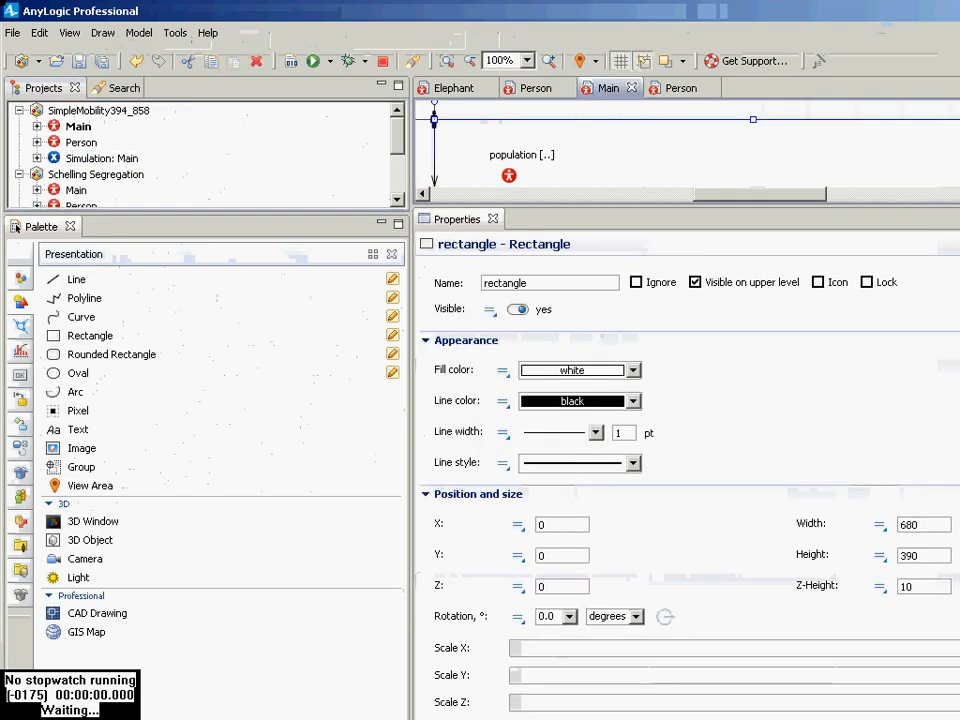
left_click(950, 380)
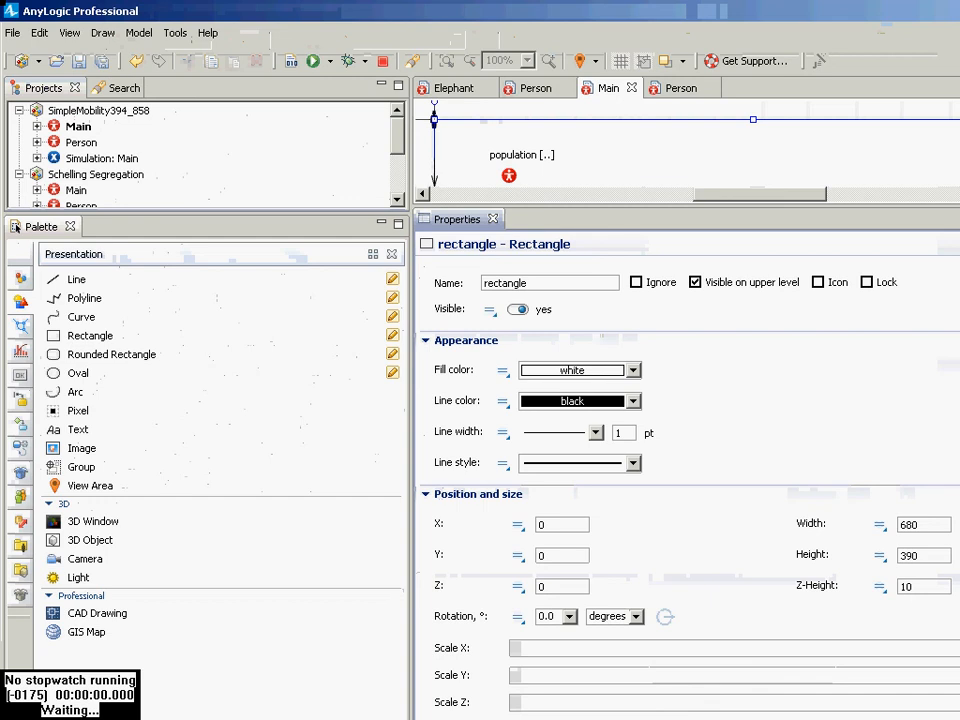
left_click(15, 228)
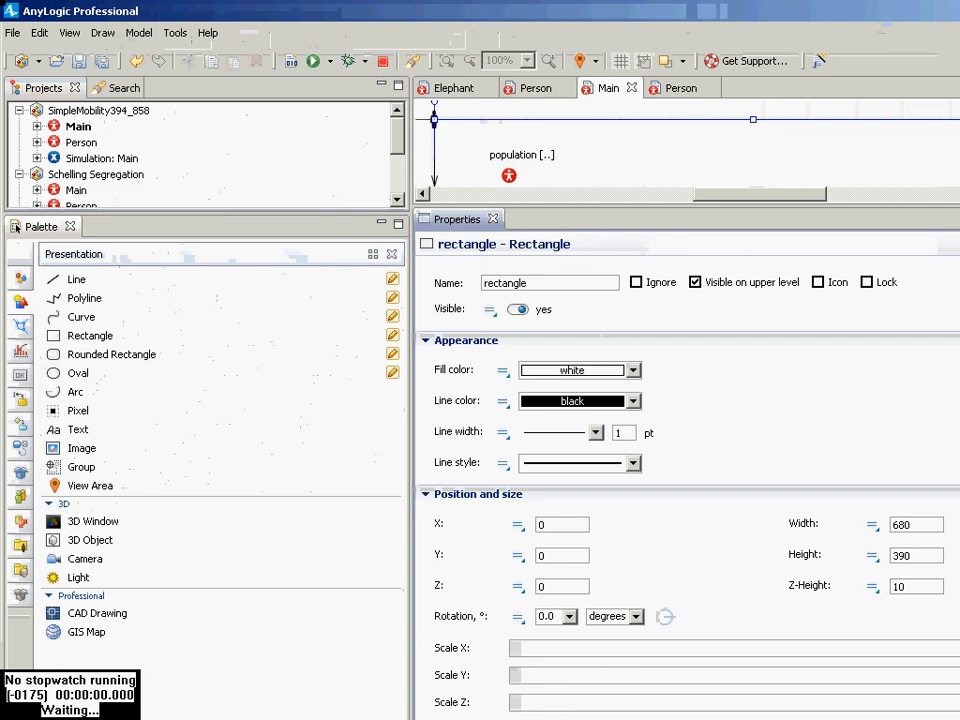
Step: Return to the running simulation and speed it up to x10 to watch the agents' movement
key("alt+Tab")
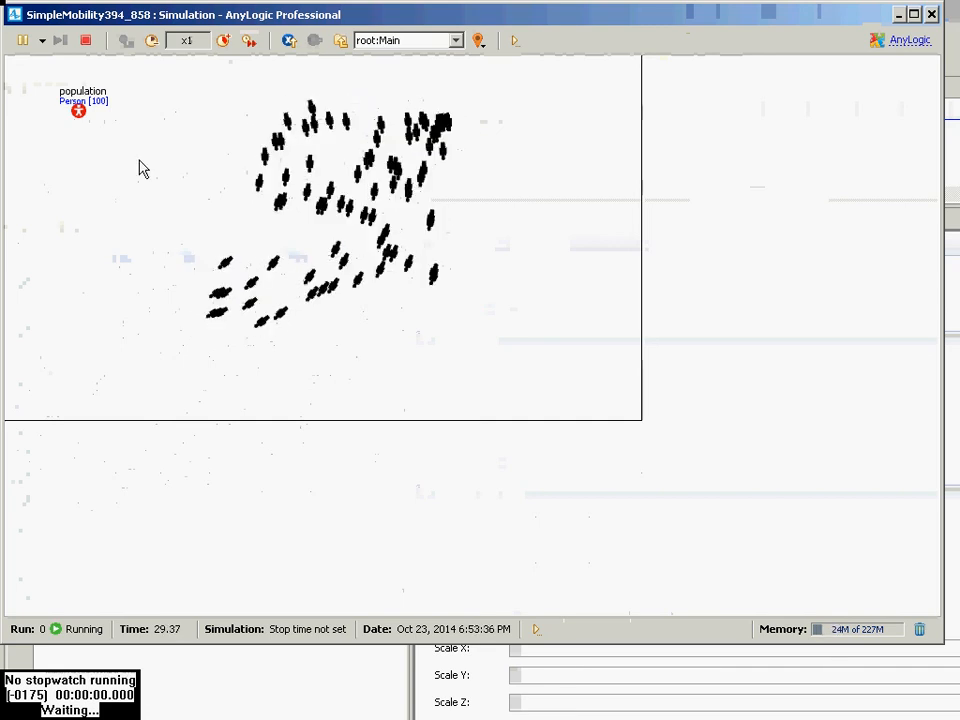
left_click(222, 40)
left_click(222, 40)
left_click(222, 40)
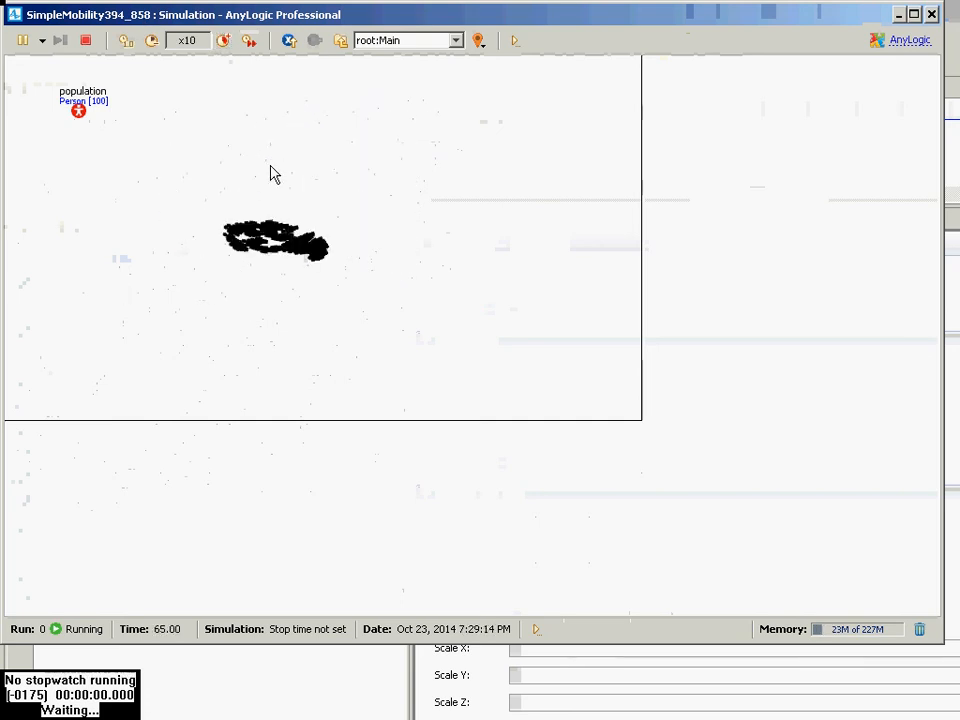
Step: Leave the simulation for the model editor, and switch to the Agent Spatial Embedding.pptx presentation in PowerPoint
key("alt+Tab")
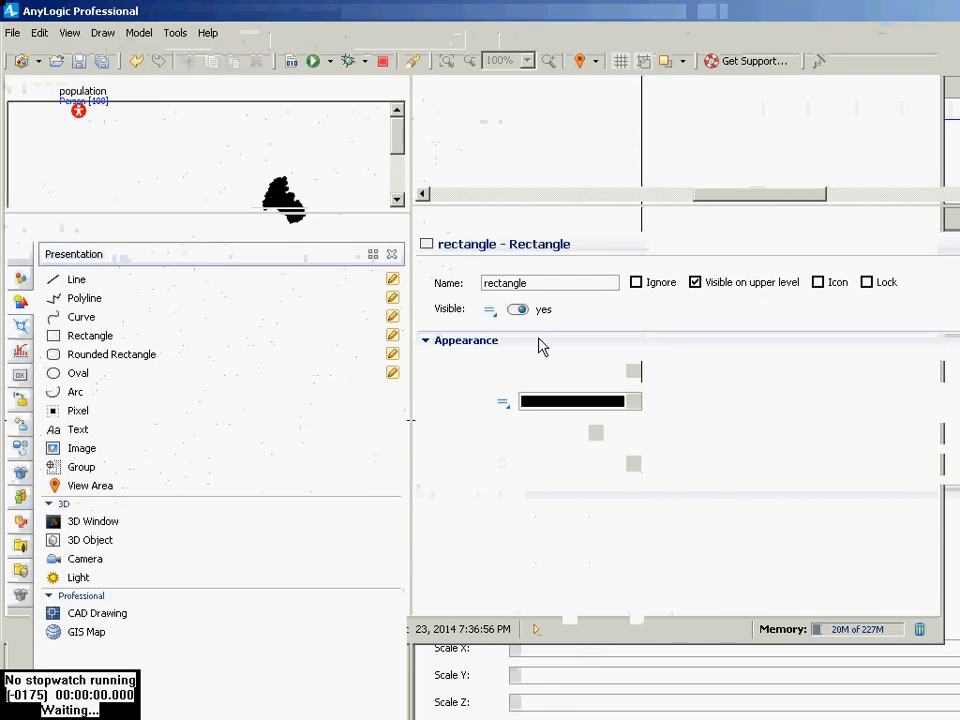
key("alt+Tab")
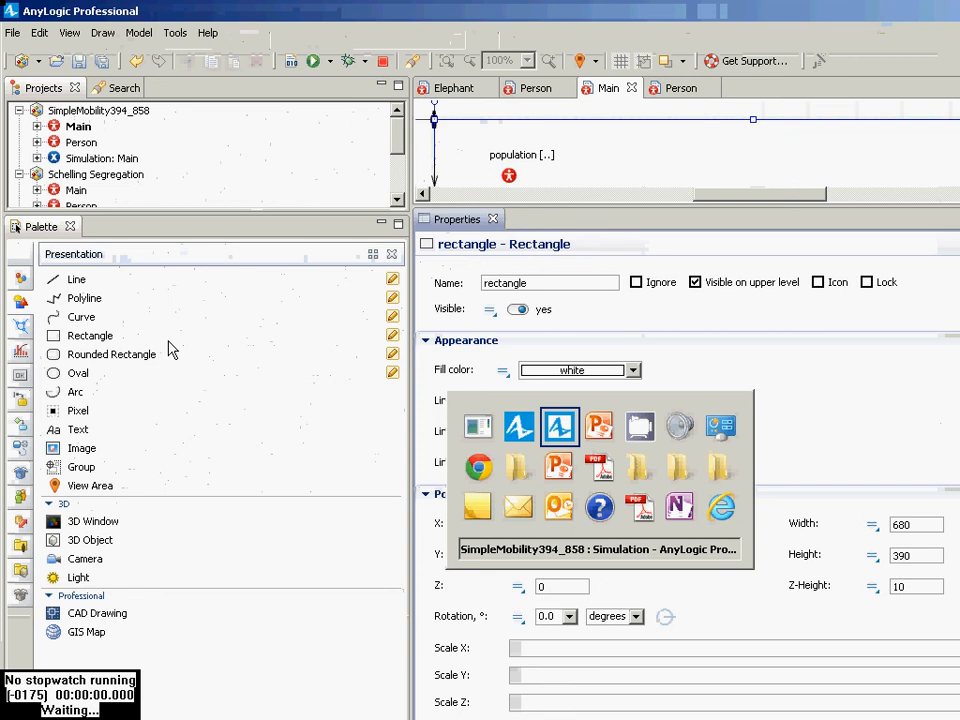
key("Escape")
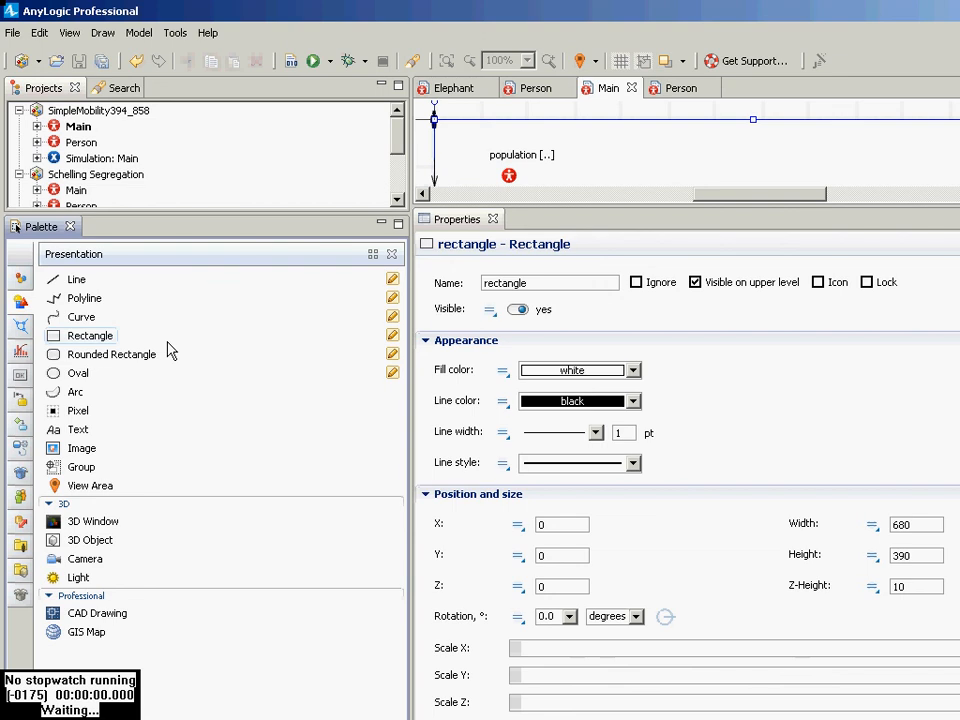
key("alt+Tab")
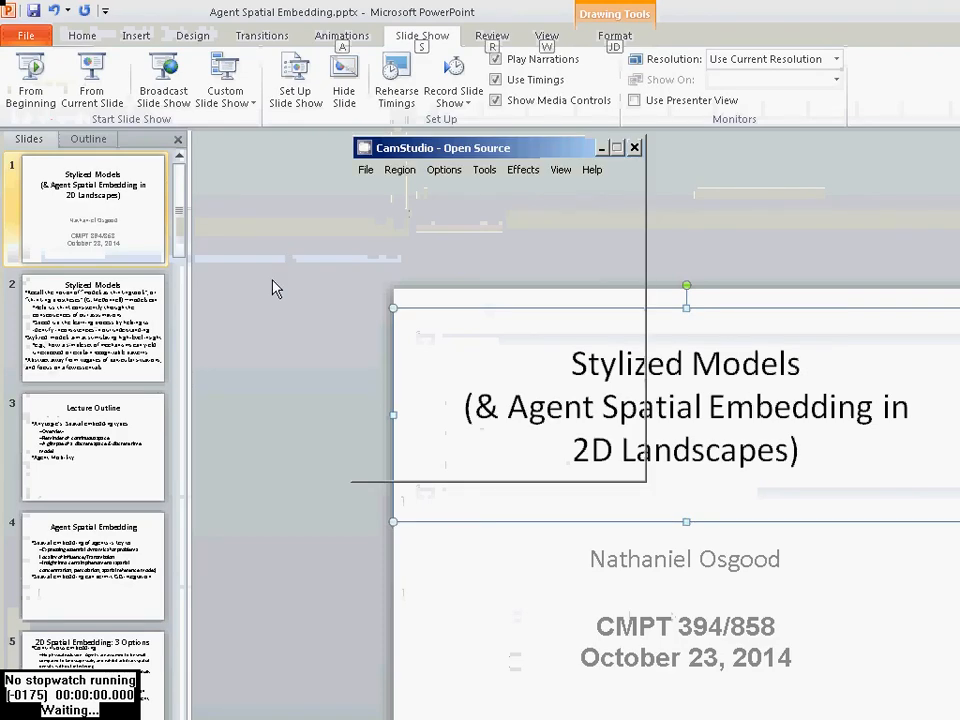